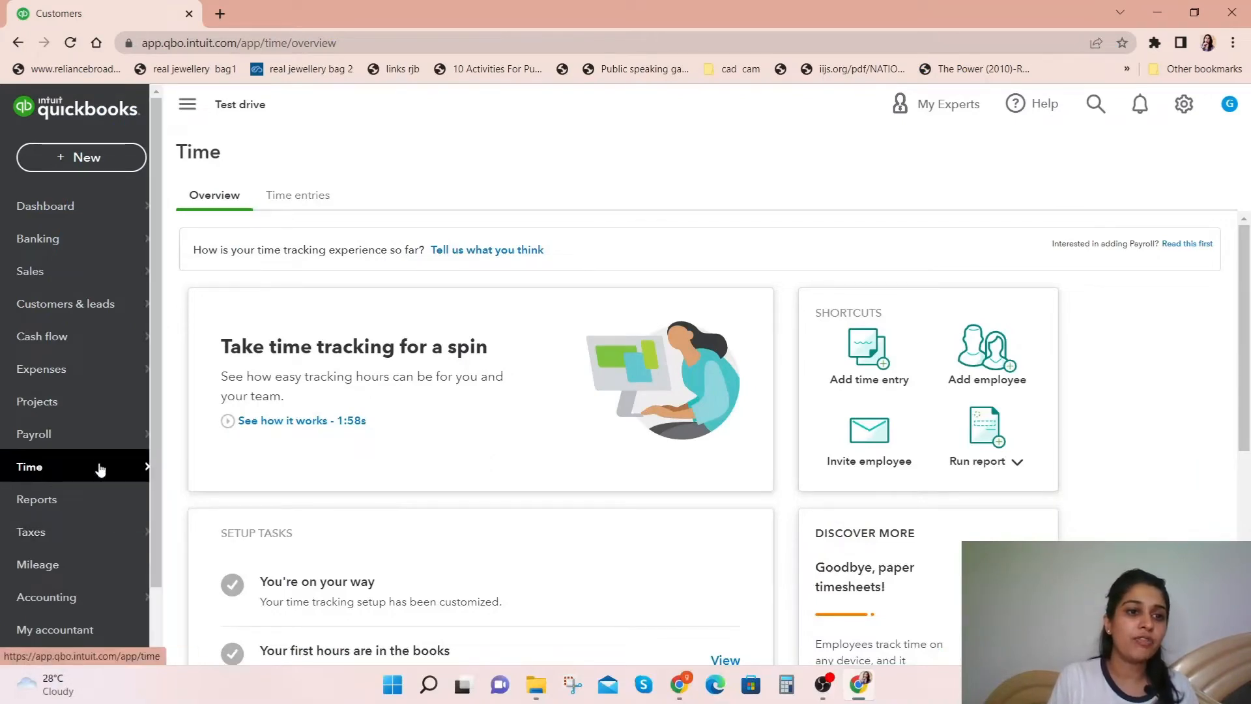
# Step: From the Time overview, open the new employee form, examine its contact and address fields, and close it without saving
pyautogui.moveTo(106, 481)
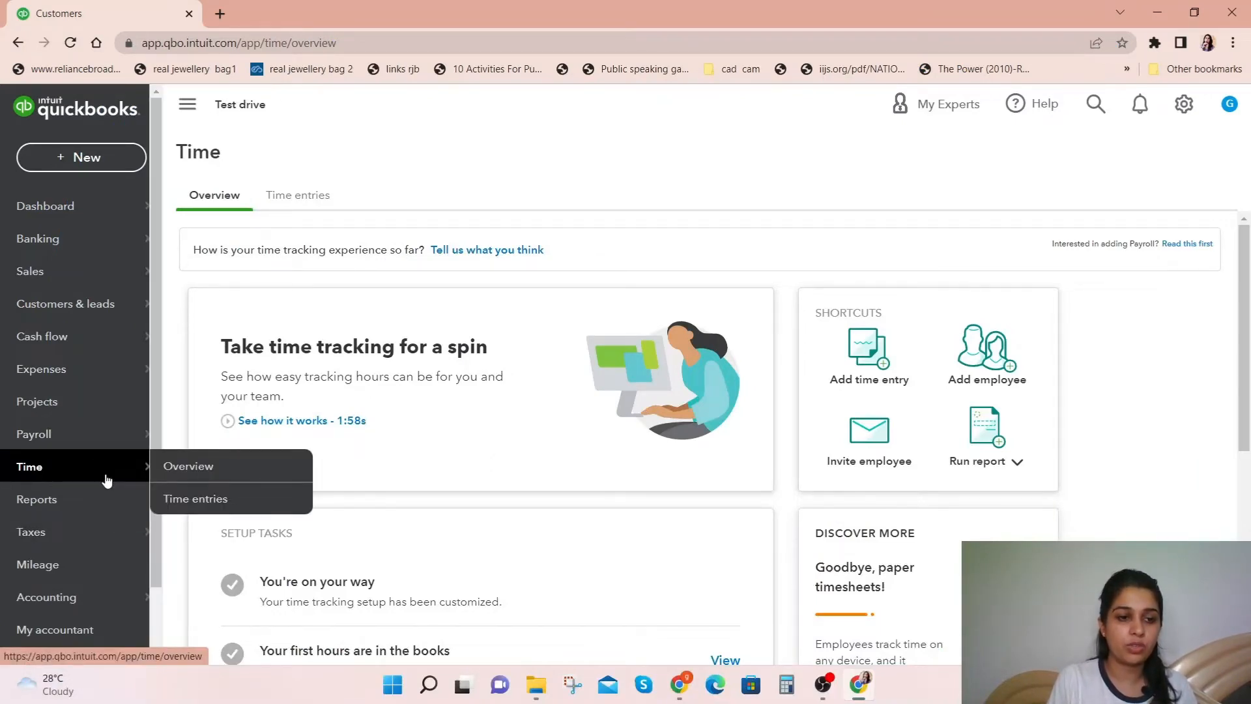
pyautogui.click(107, 480)
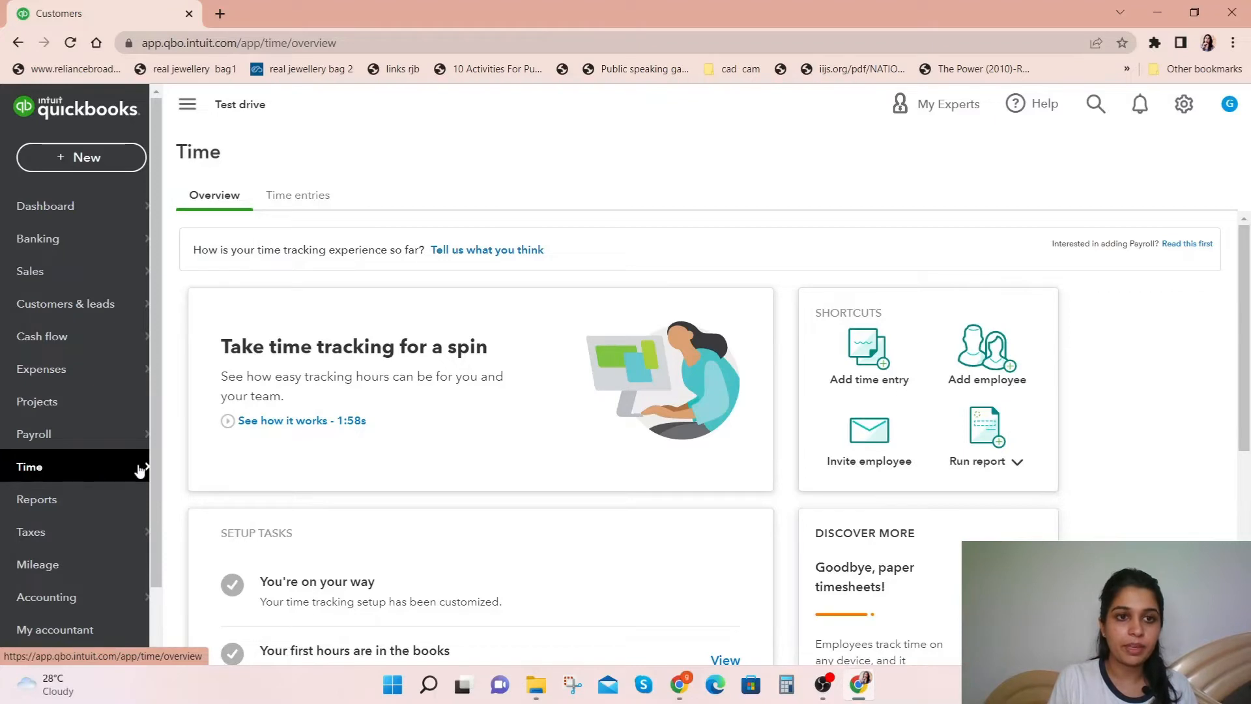
pyautogui.click(983, 373)
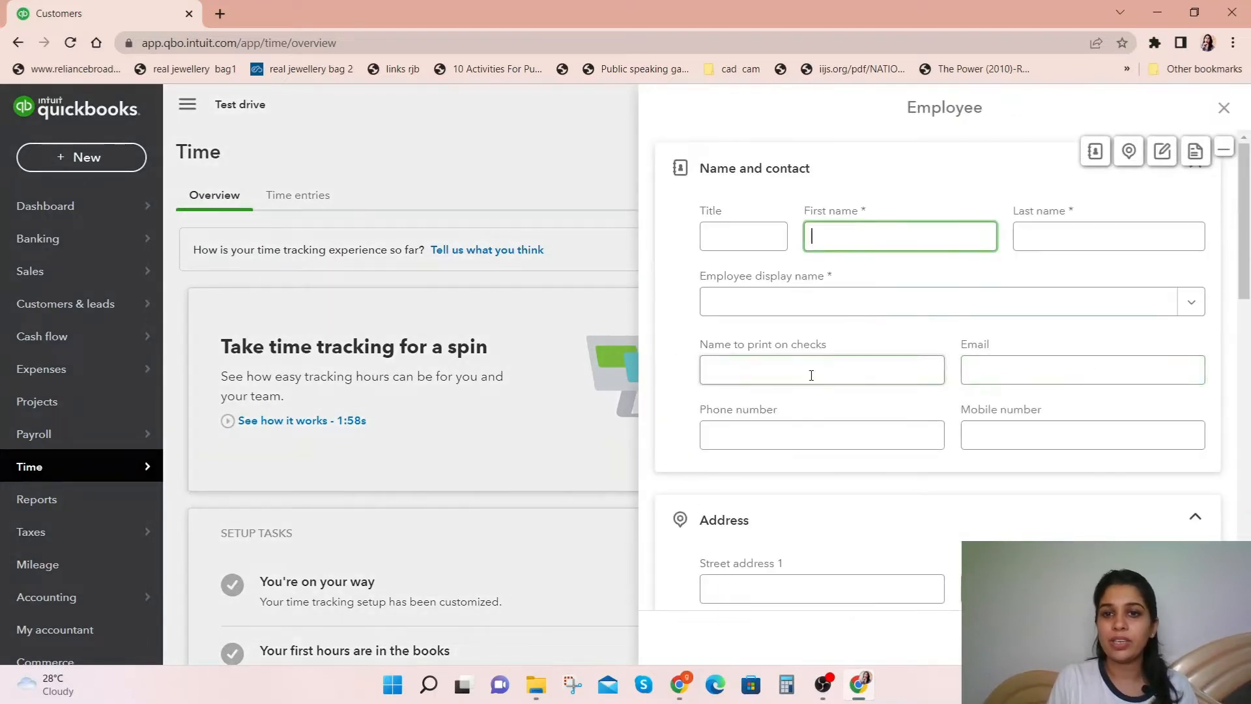
pyautogui.scroll(-6, 811, 375)
pyautogui.scroll(6, 810, 377)
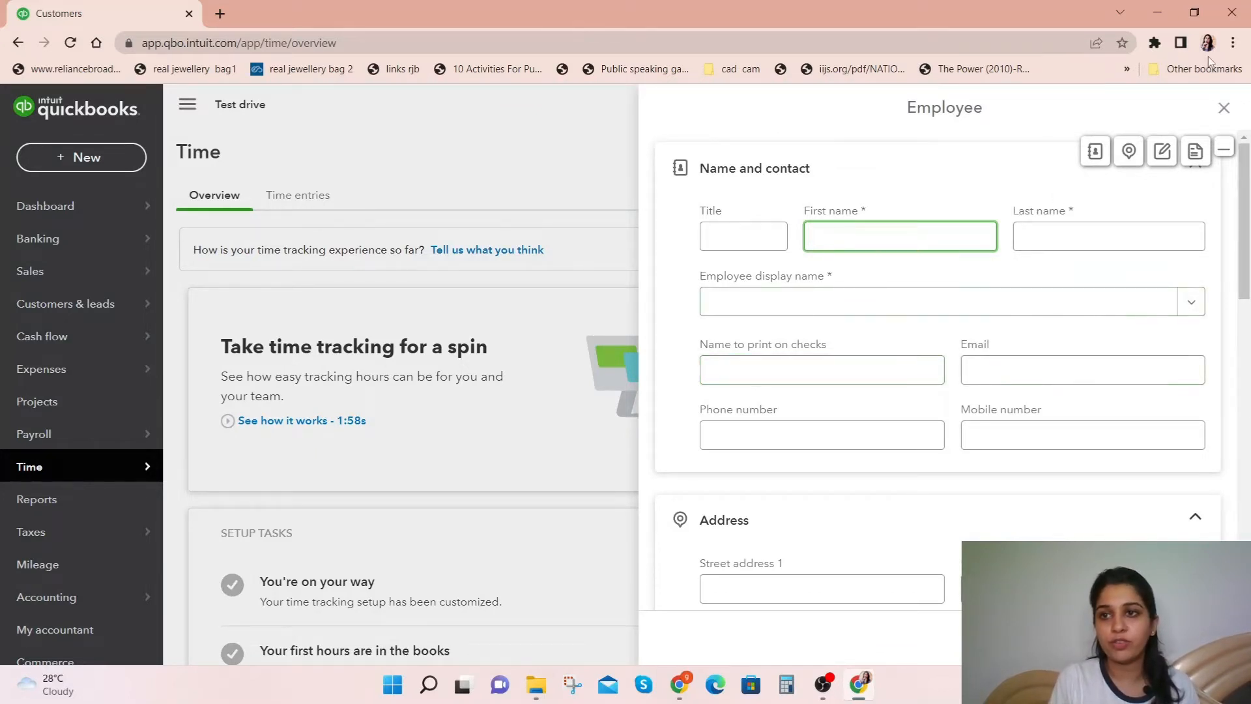
pyautogui.click(1223, 109)
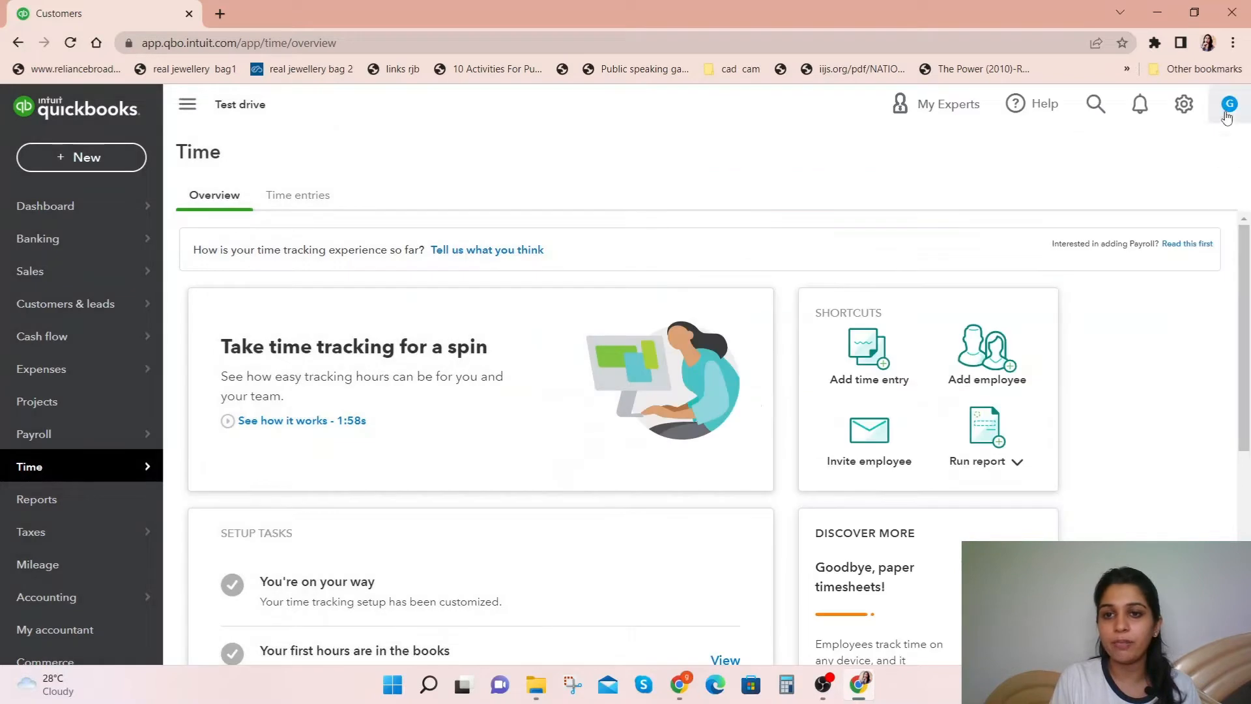
# Step: Start inviting Employee 1 to time tracking, look at the requested contact info, and close the invitation without sending it
pyautogui.click(880, 450)
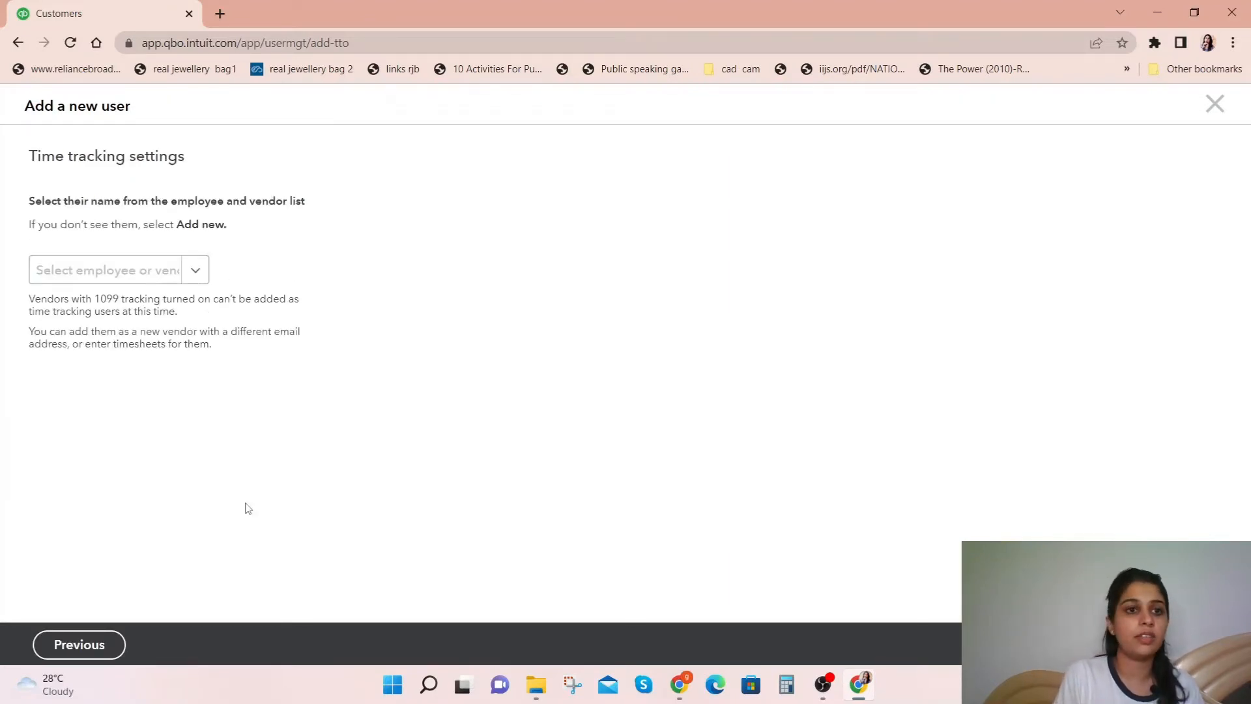
pyautogui.click(195, 274)
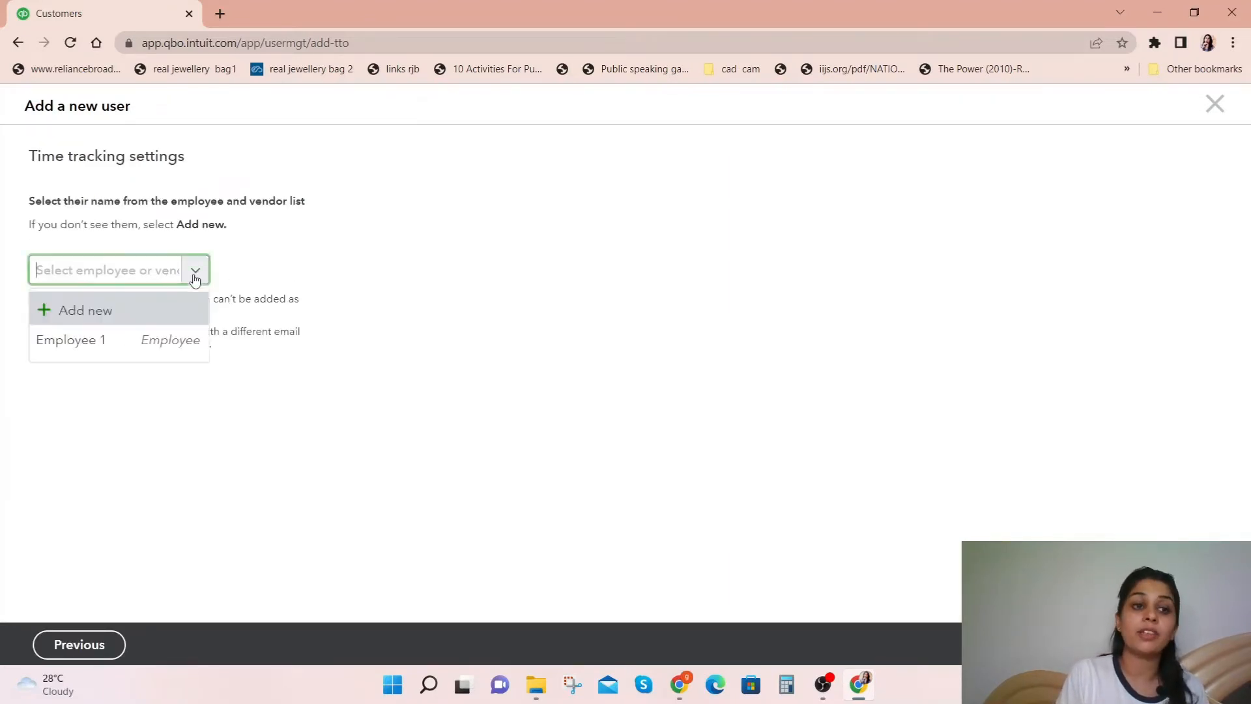
pyautogui.click(143, 344)
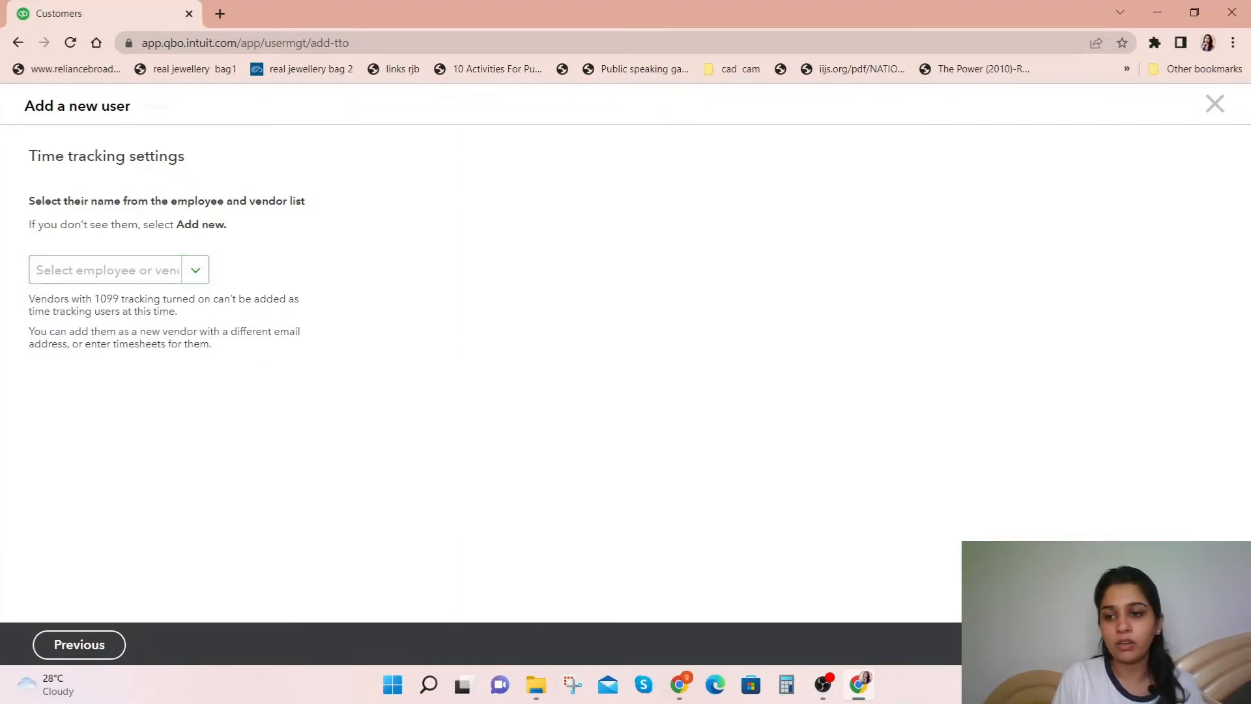
pyautogui.click(138, 305)
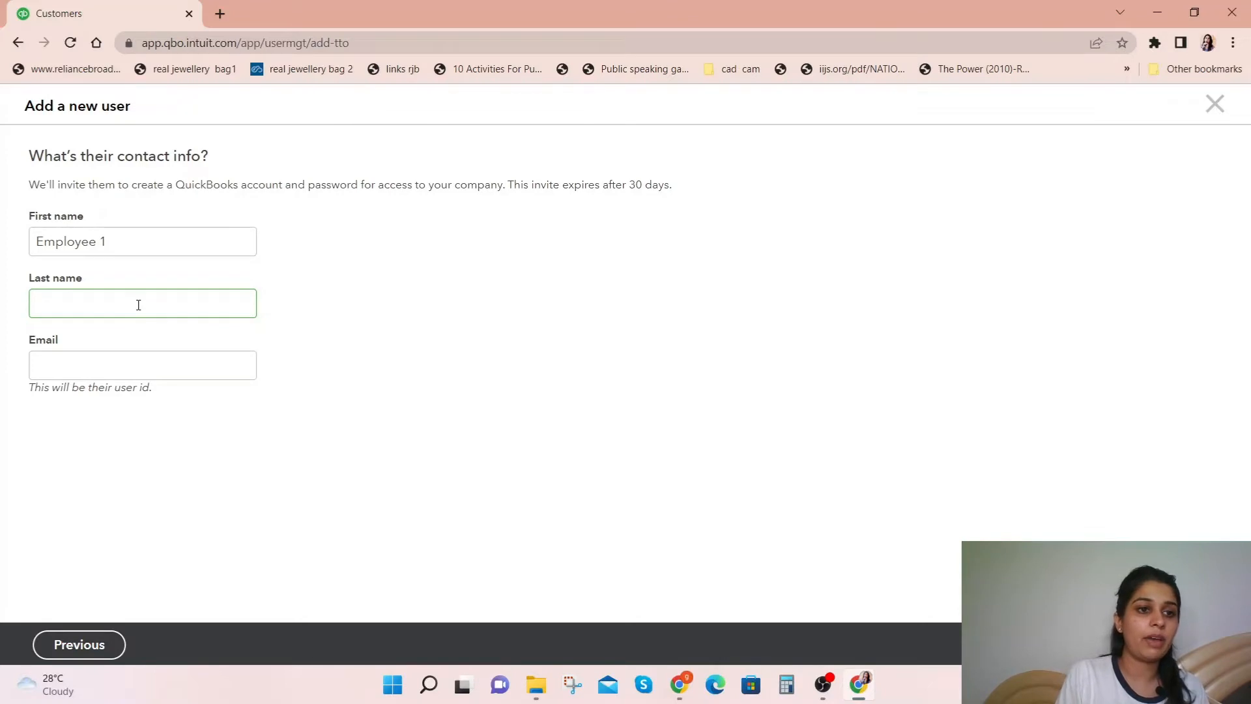
pyautogui.click(90, 364)
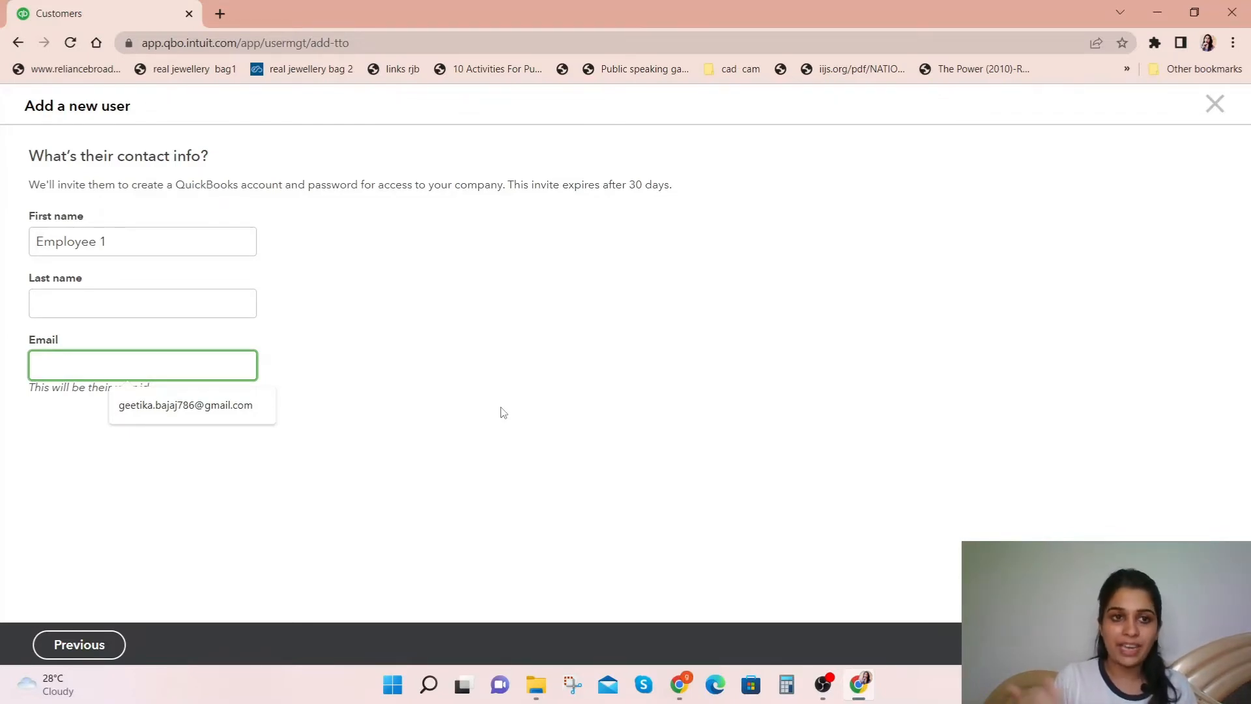
pyautogui.click(1207, 116)
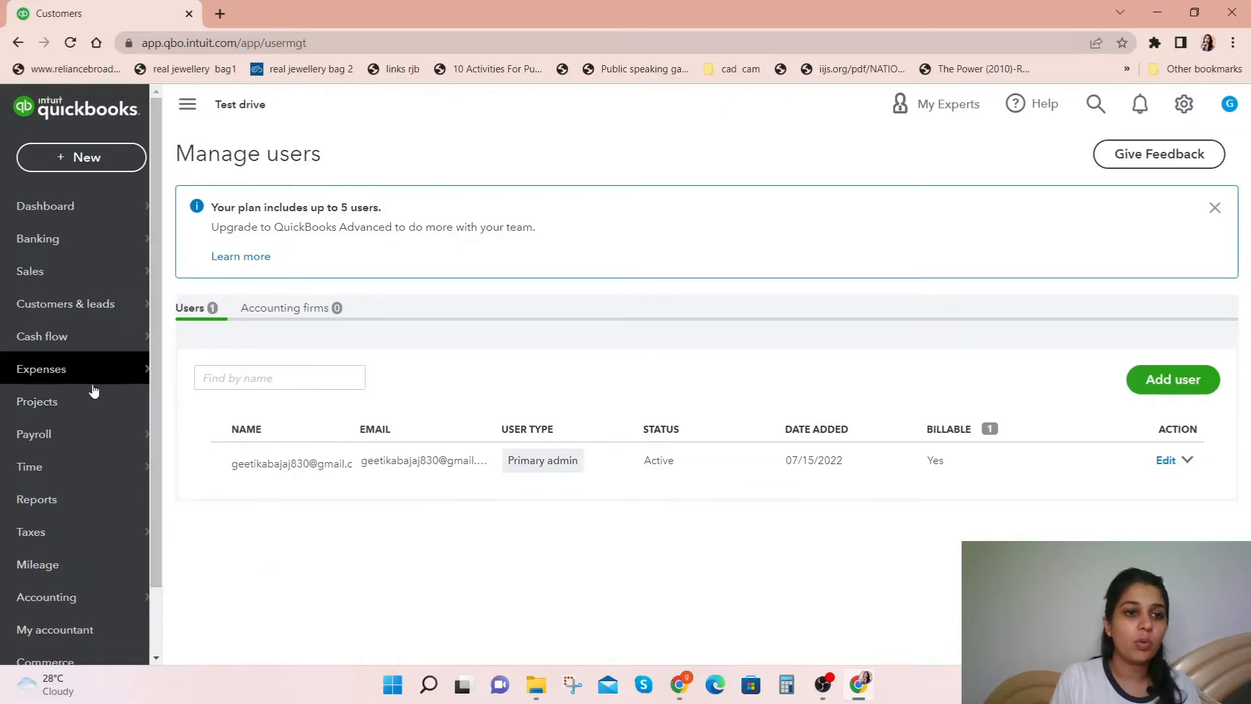
# Step: Start a time entry for Employee 1 on Sunday the 10th of last week with a duration of 5 hours
pyautogui.click(84, 465)
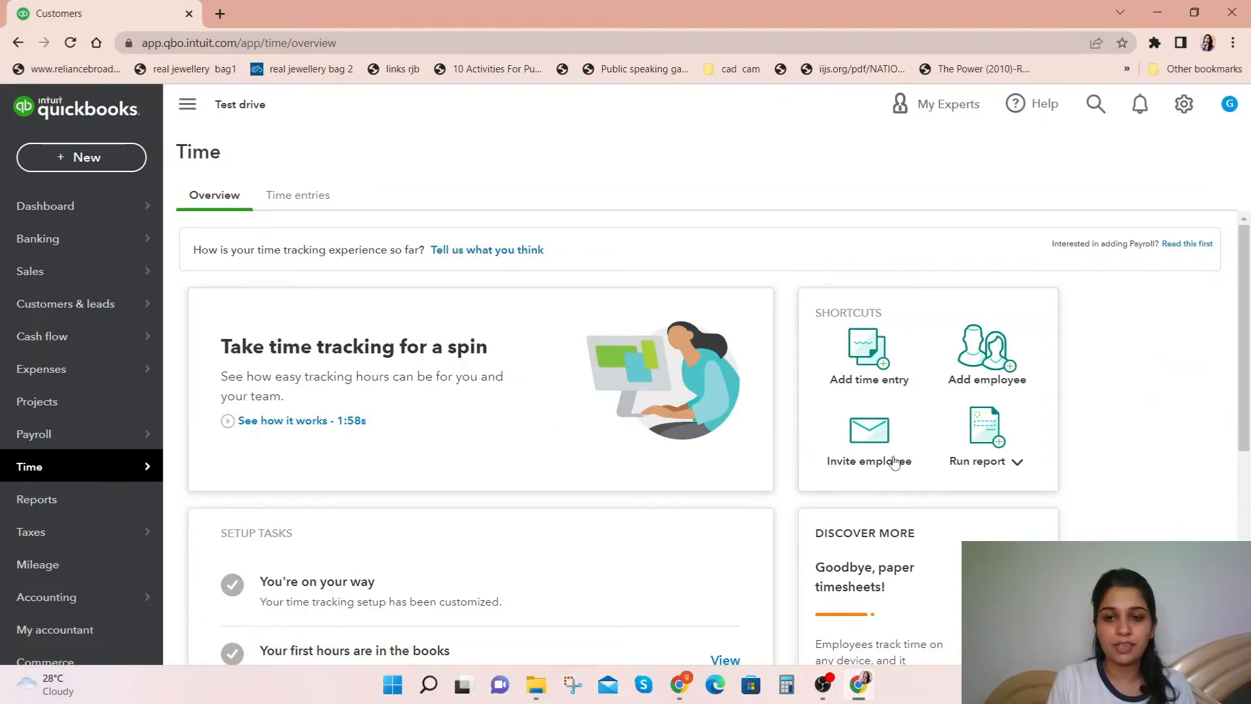
pyautogui.click(878, 358)
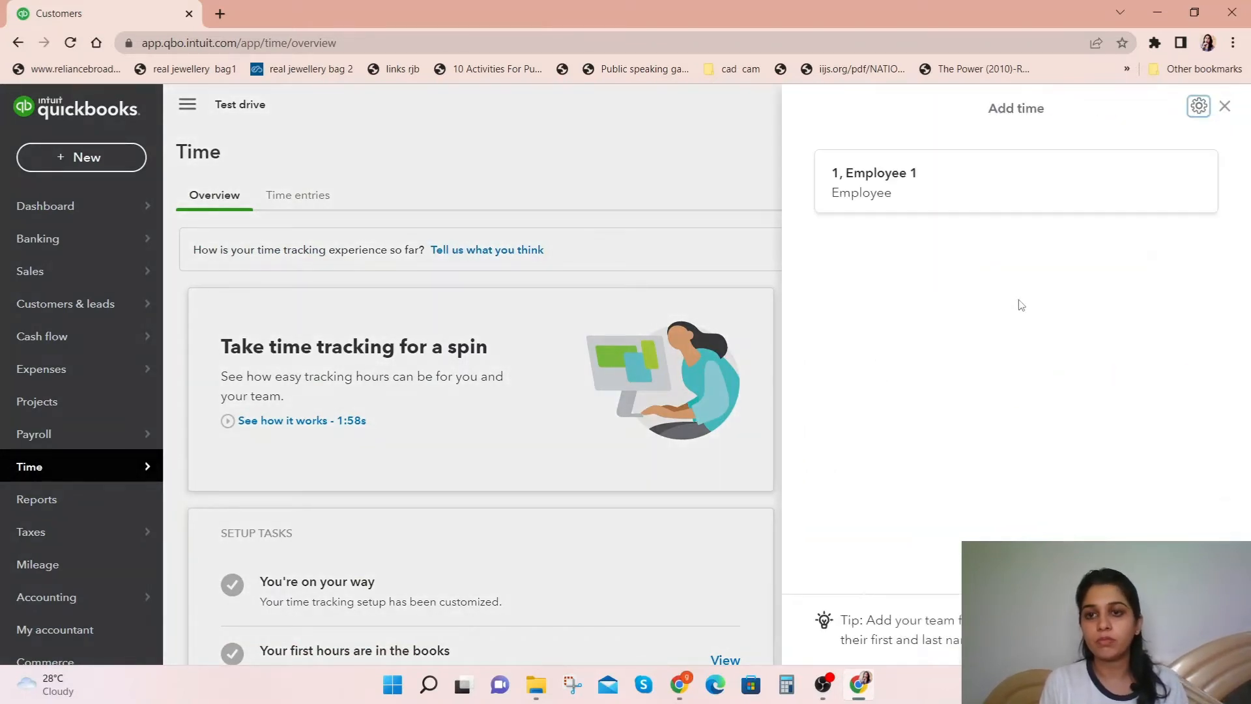
pyautogui.click(962, 208)
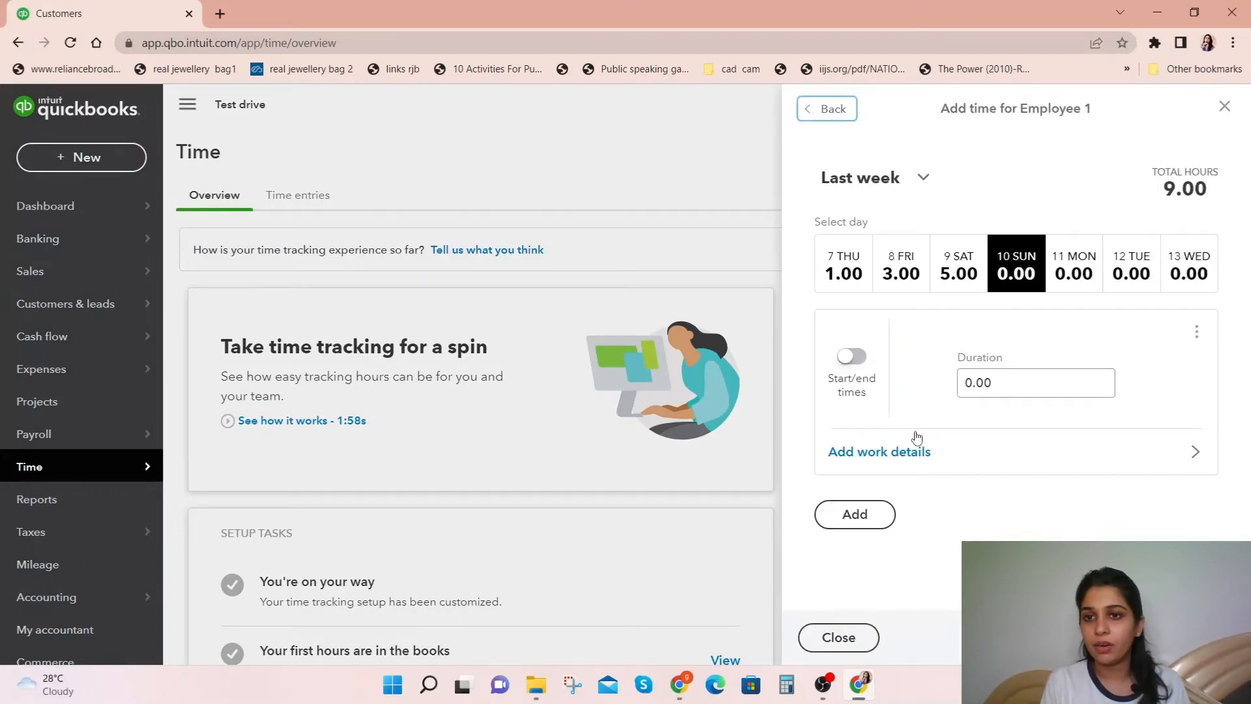
pyautogui.click(1018, 379)
pyautogui.write('5')
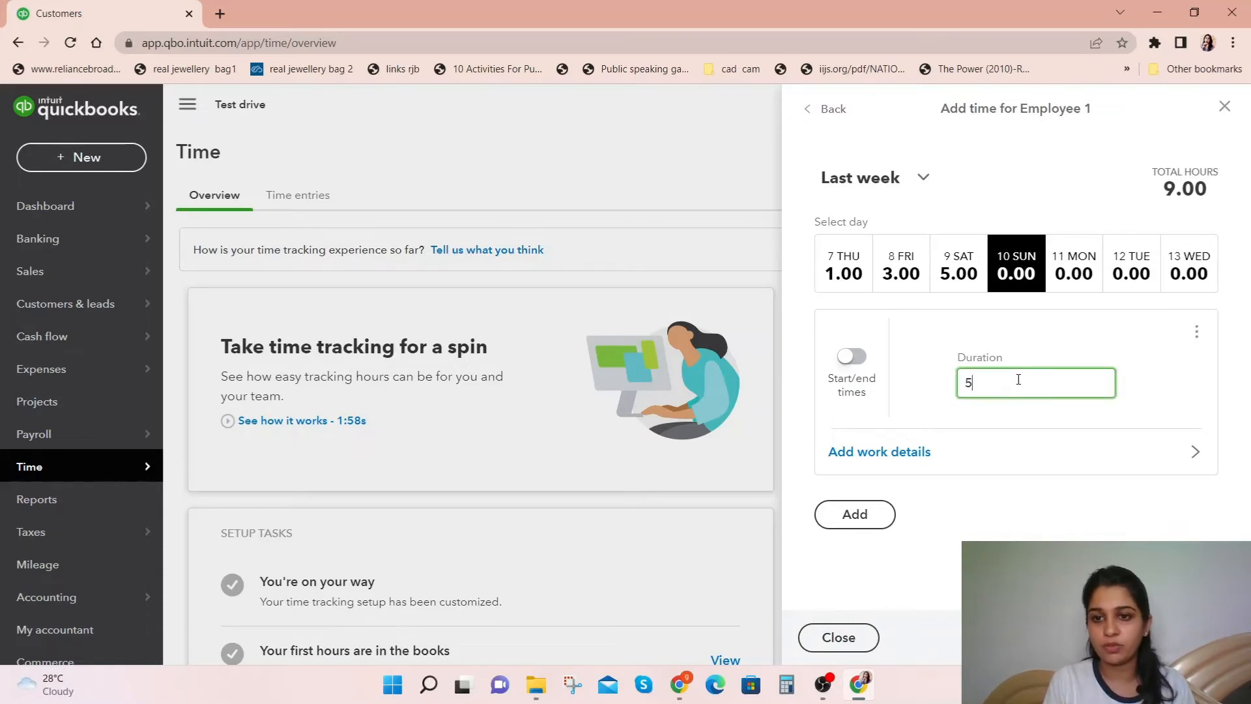
# Step: Add work details to the time entry: customer ABC, service Hours and the note "sjkasdj"
pyautogui.click(878, 454)
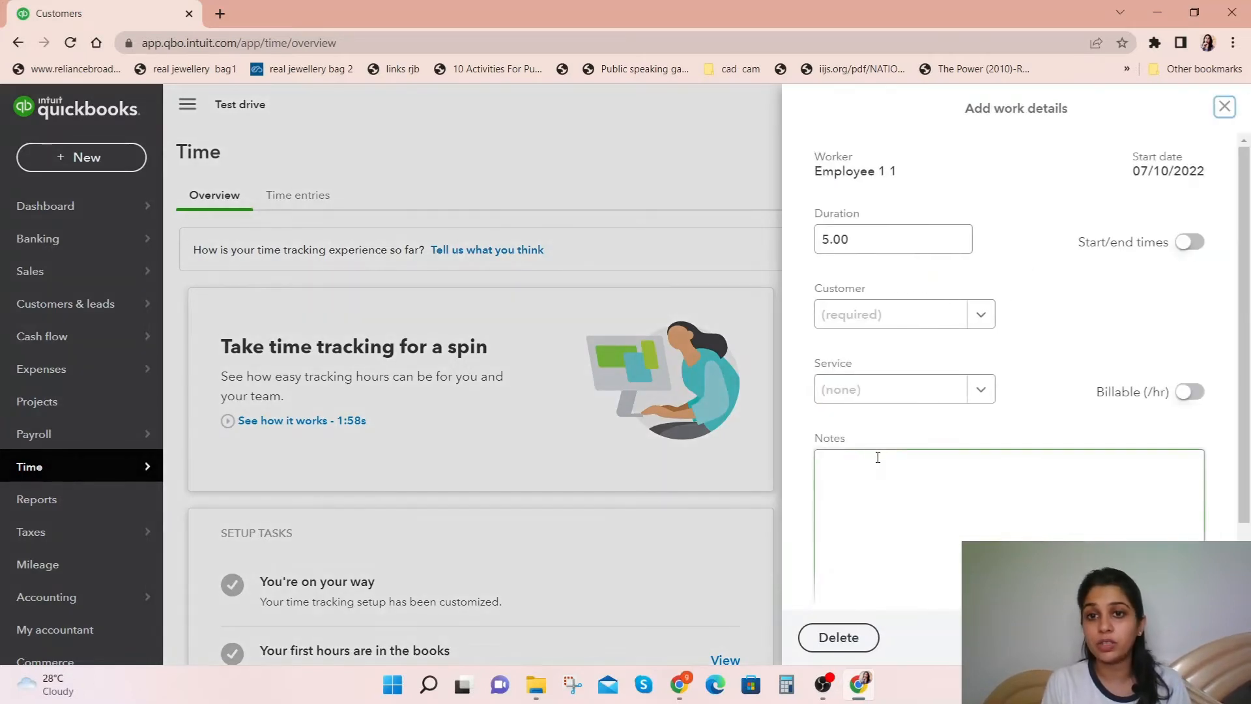
pyautogui.click(890, 315)
pyautogui.click(887, 350)
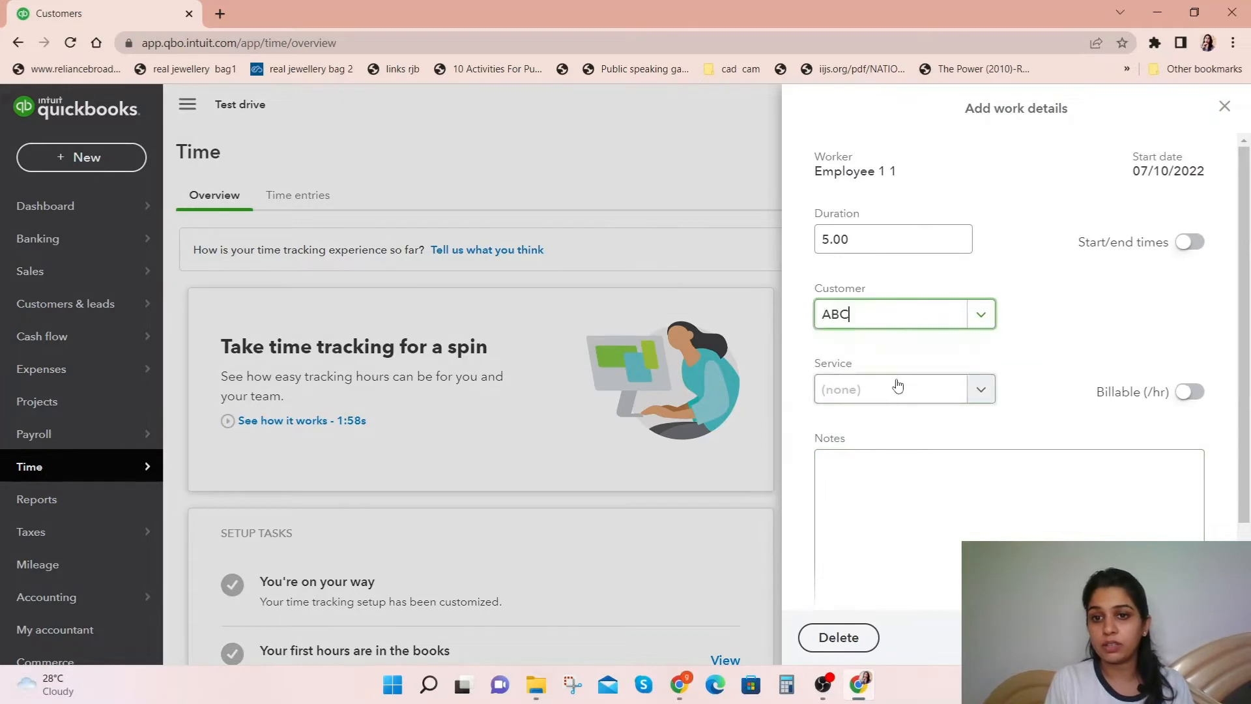
pyautogui.click(940, 394)
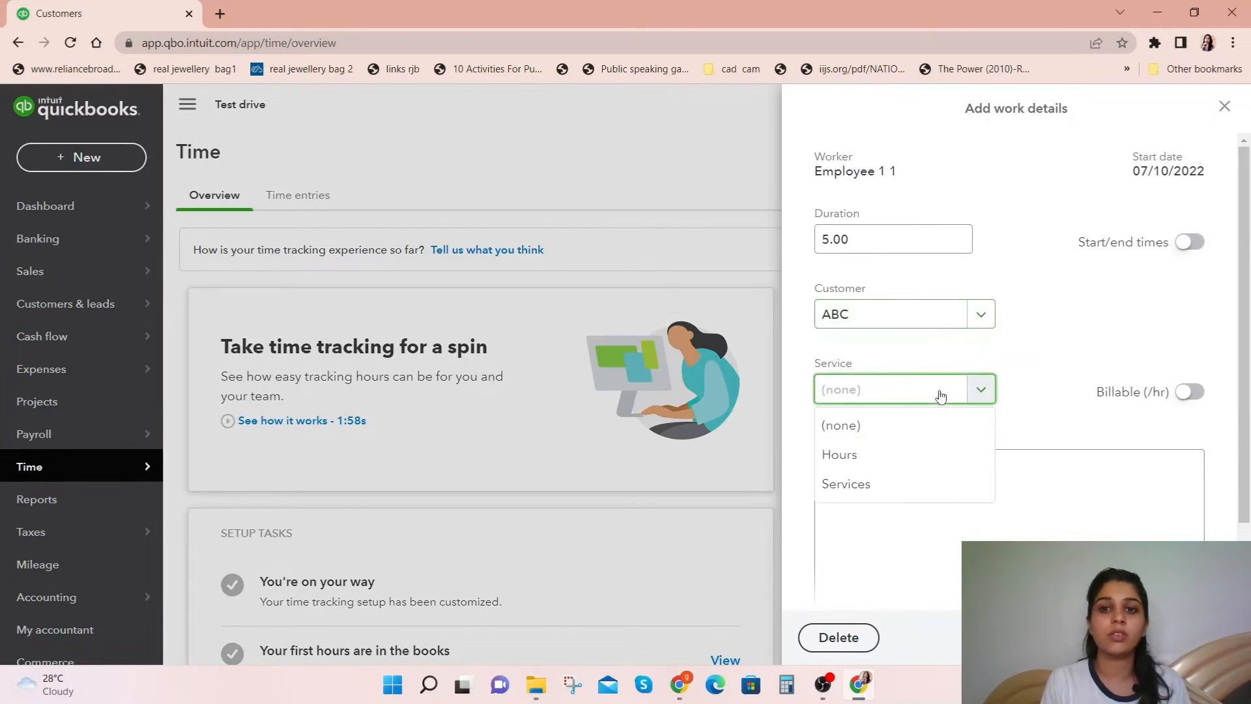
pyautogui.click(918, 455)
pyautogui.click(907, 482)
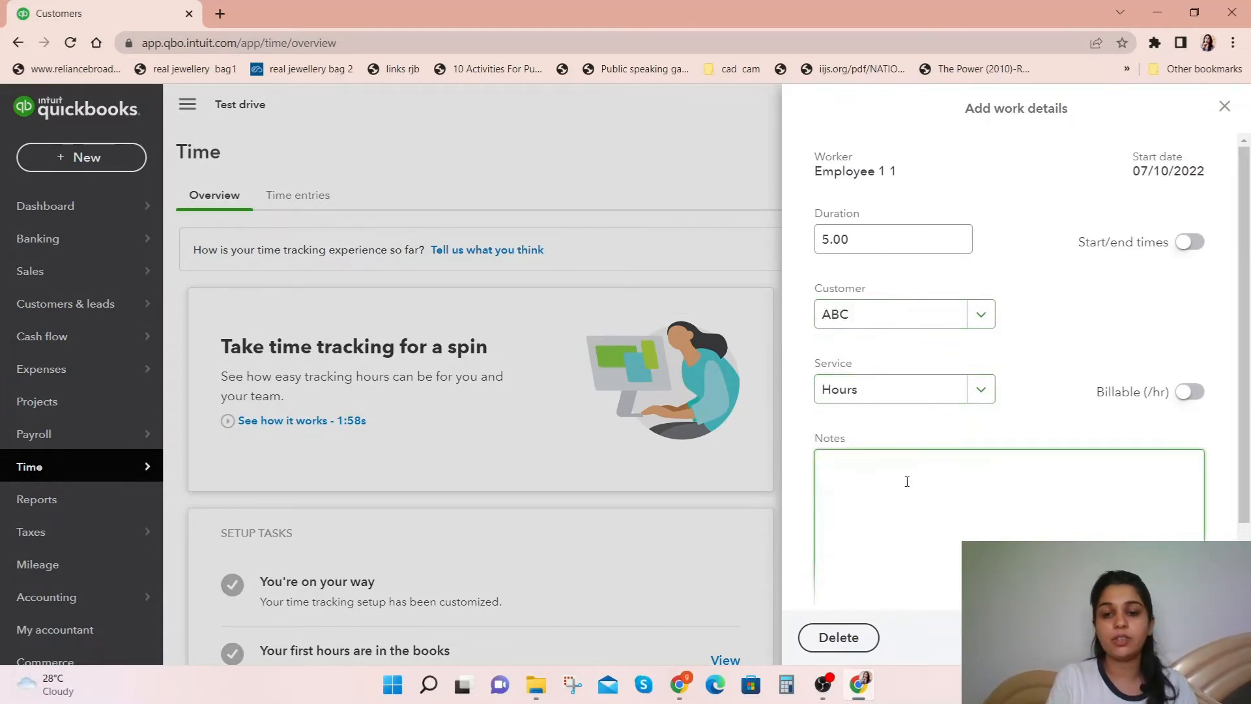
pyautogui.write('sjkasdj')
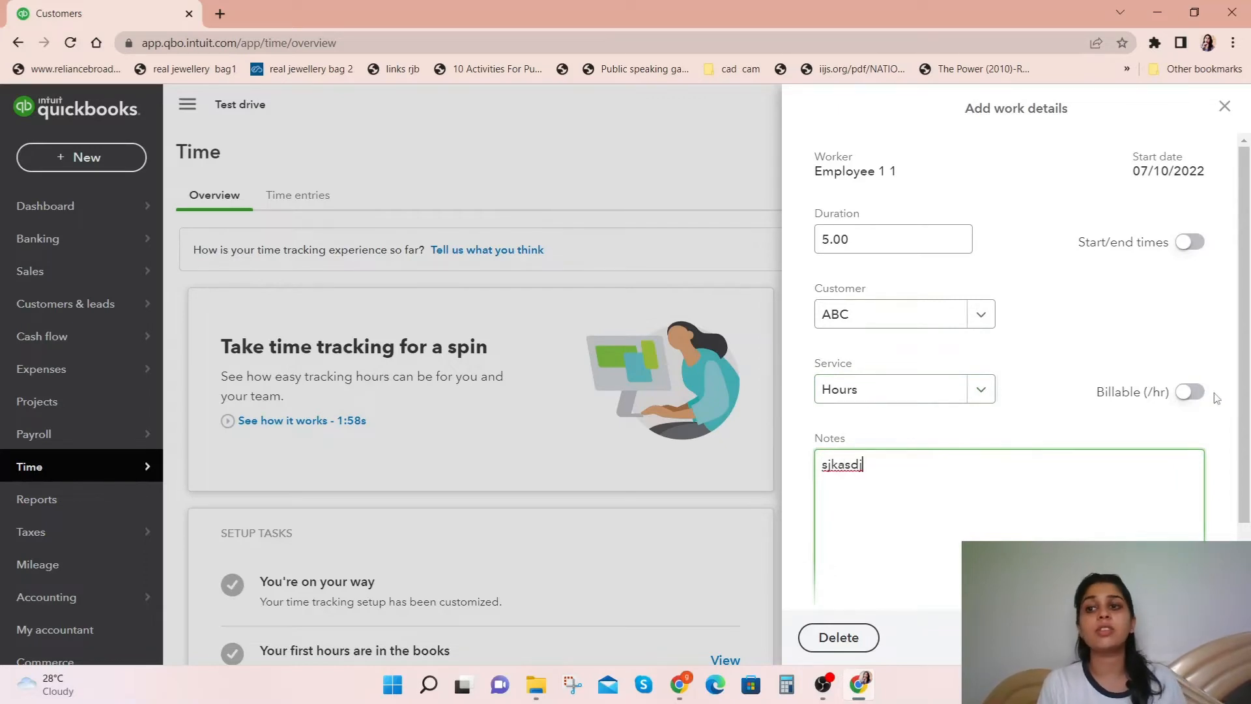
# Step: Make the time entry billable per hour at a custom rate of 250
pyautogui.click(1195, 394)
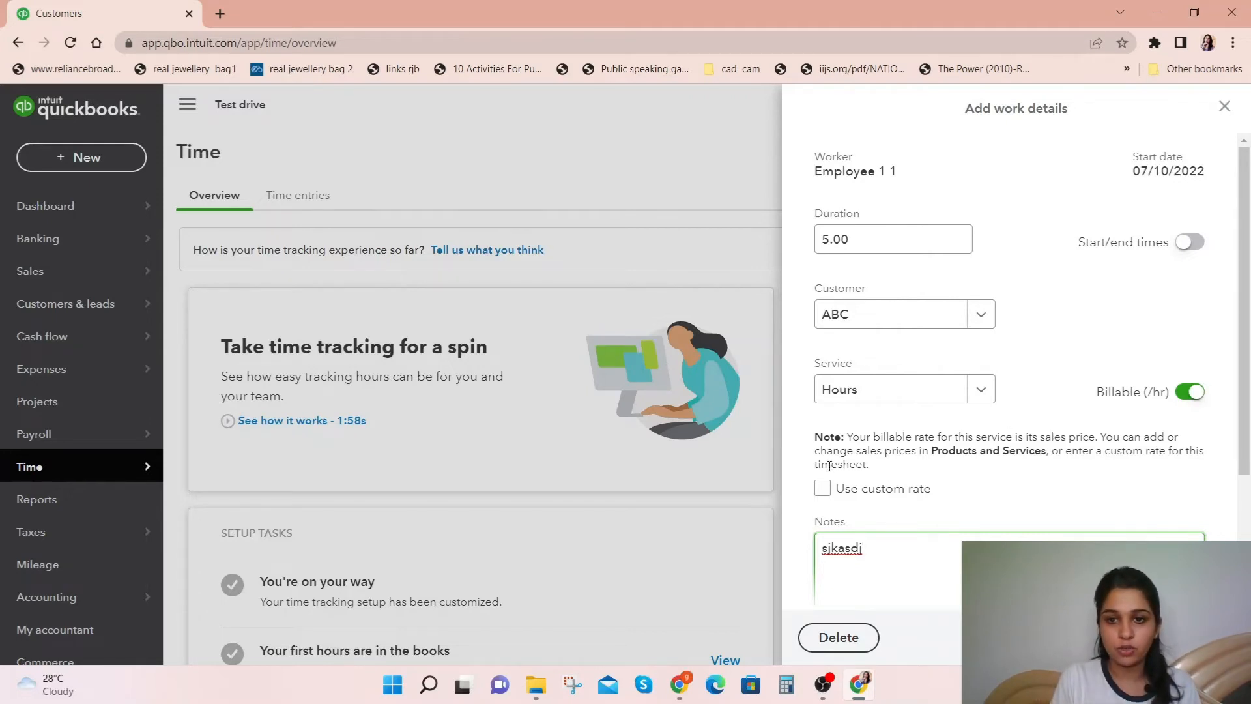
pyautogui.click(822, 488)
pyautogui.click(841, 536)
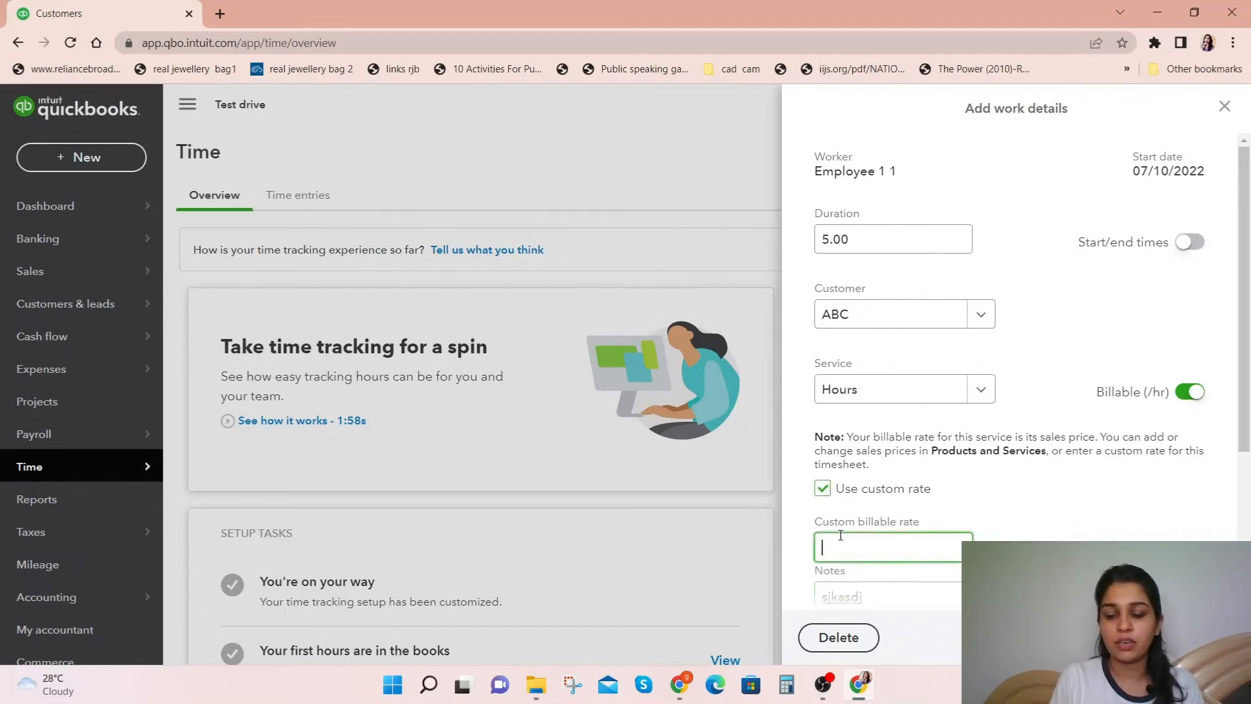
pyautogui.write('250')
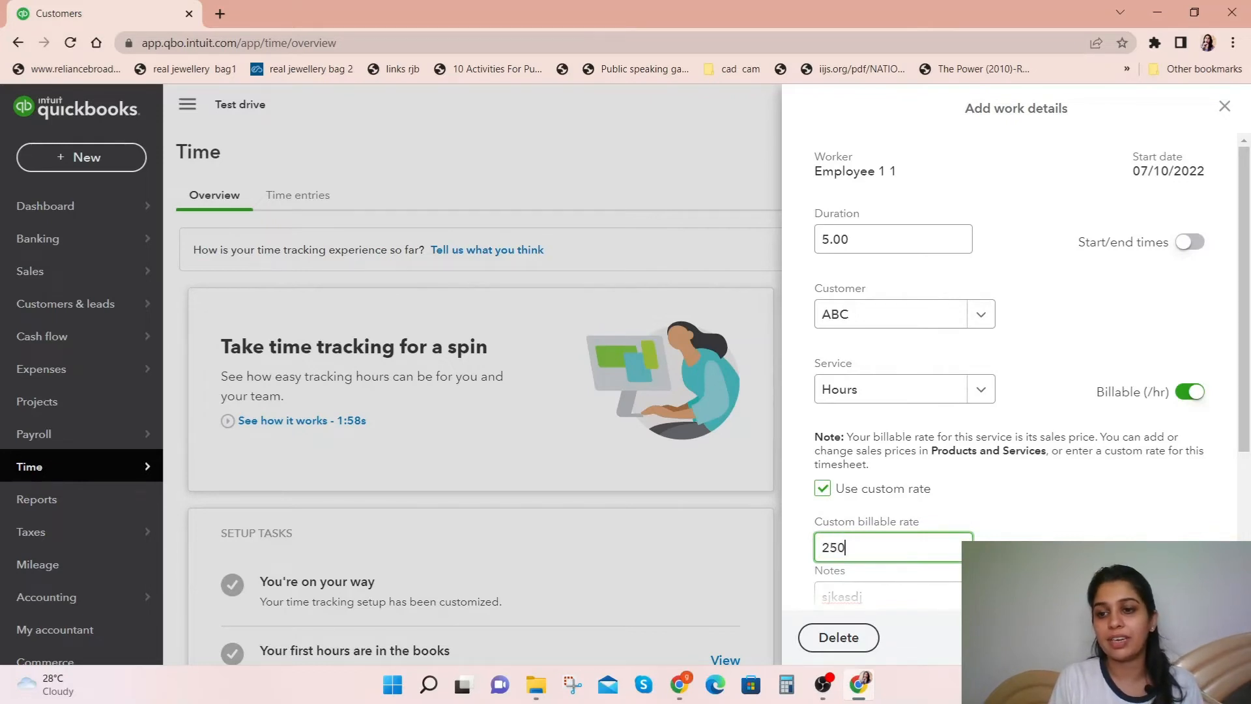
pyautogui.click(1194, 637)
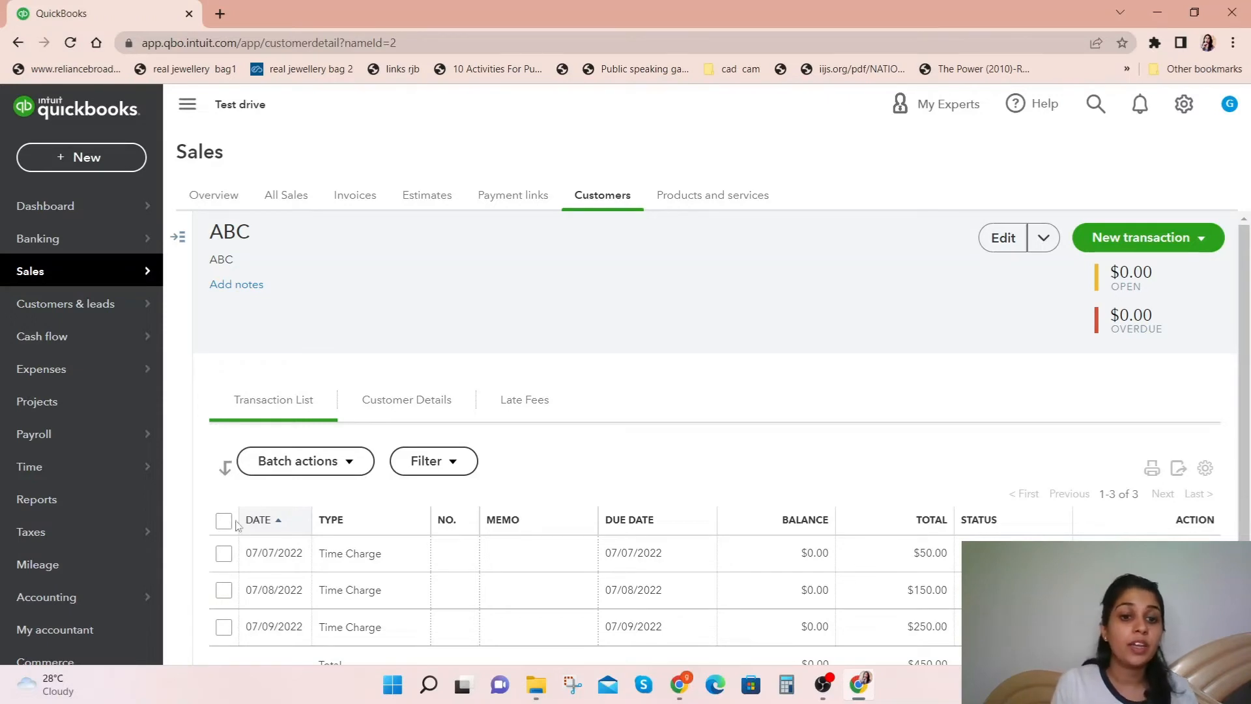
# Step: Review customer ABC's time charges and start a new invoice for that customer
pyautogui.scroll(-1, 384, 566)
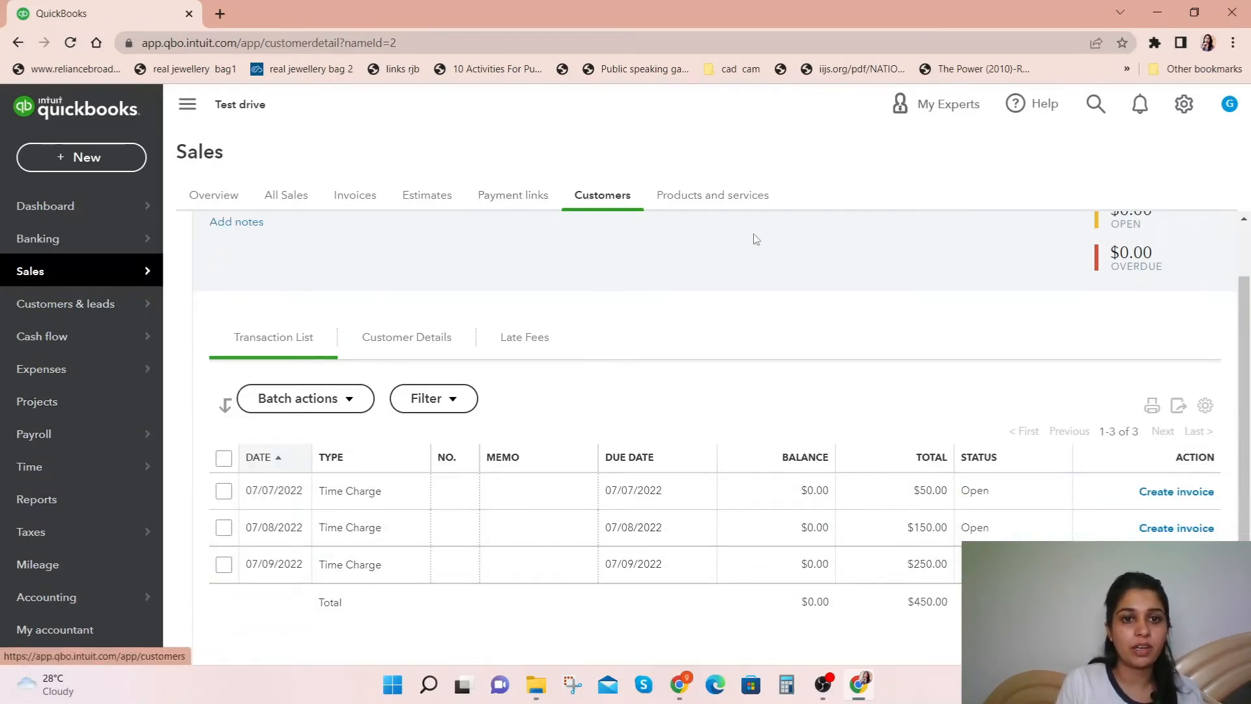
pyautogui.scroll(1, 659, 268)
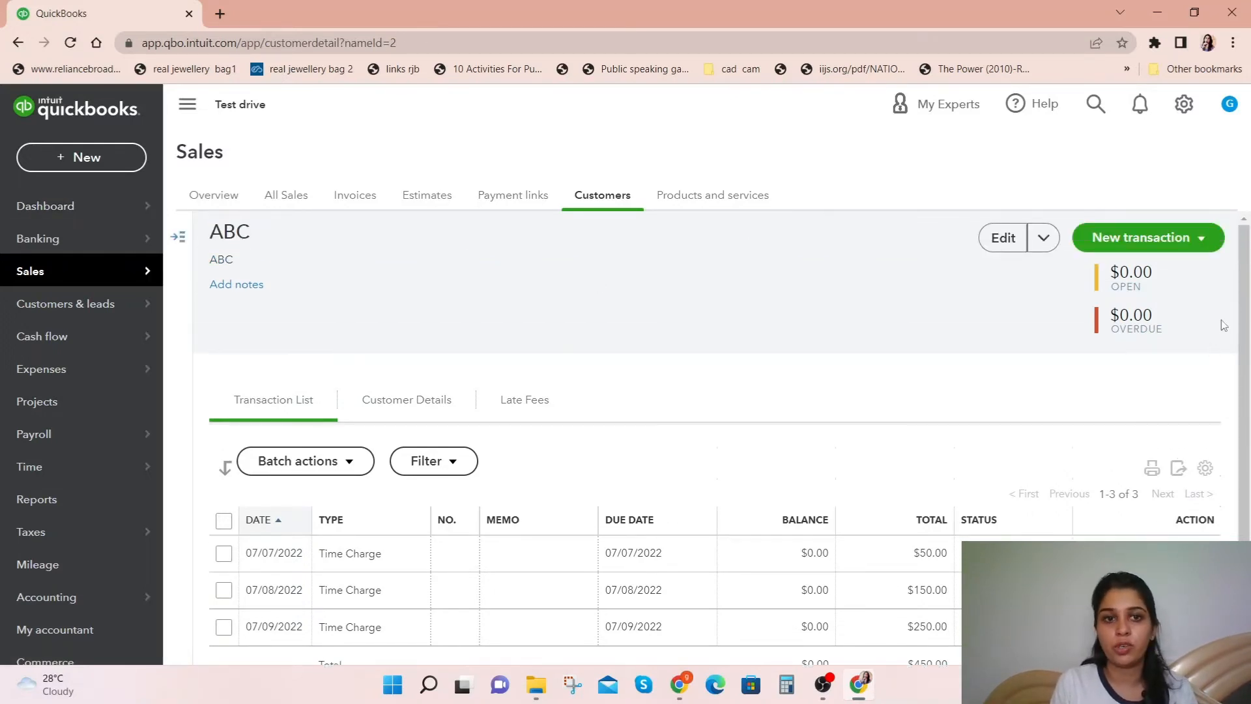
pyautogui.click(1205, 238)
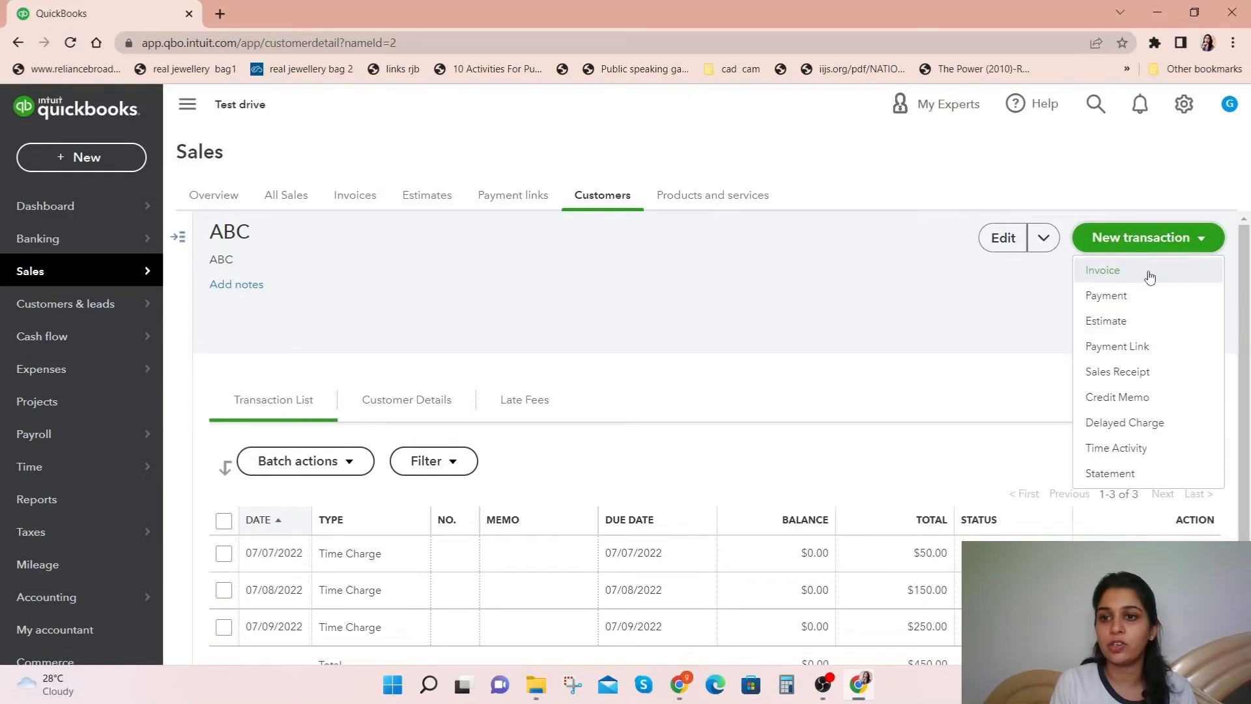
pyautogui.click(1147, 271)
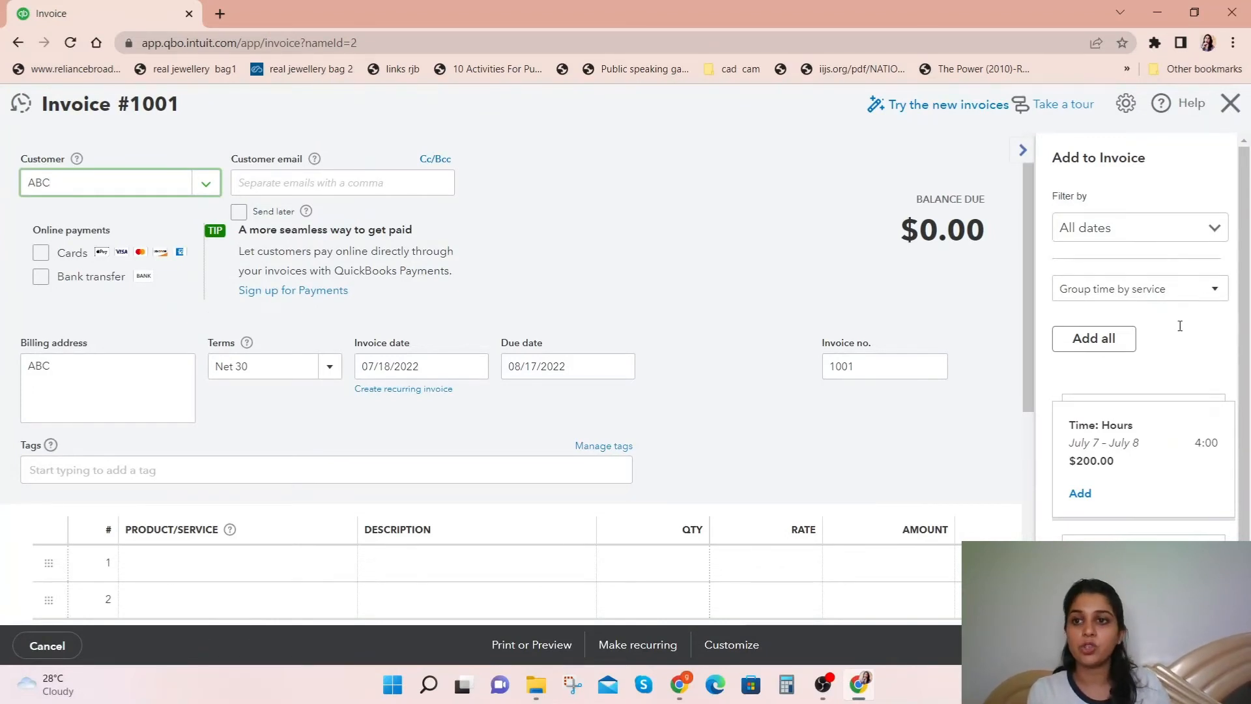
# Step: Keep the billable time grouped by service and add the July 7 – July 8 Hours group to the invoice
pyautogui.scroll(-1, 1179, 323)
pyautogui.click(1201, 261)
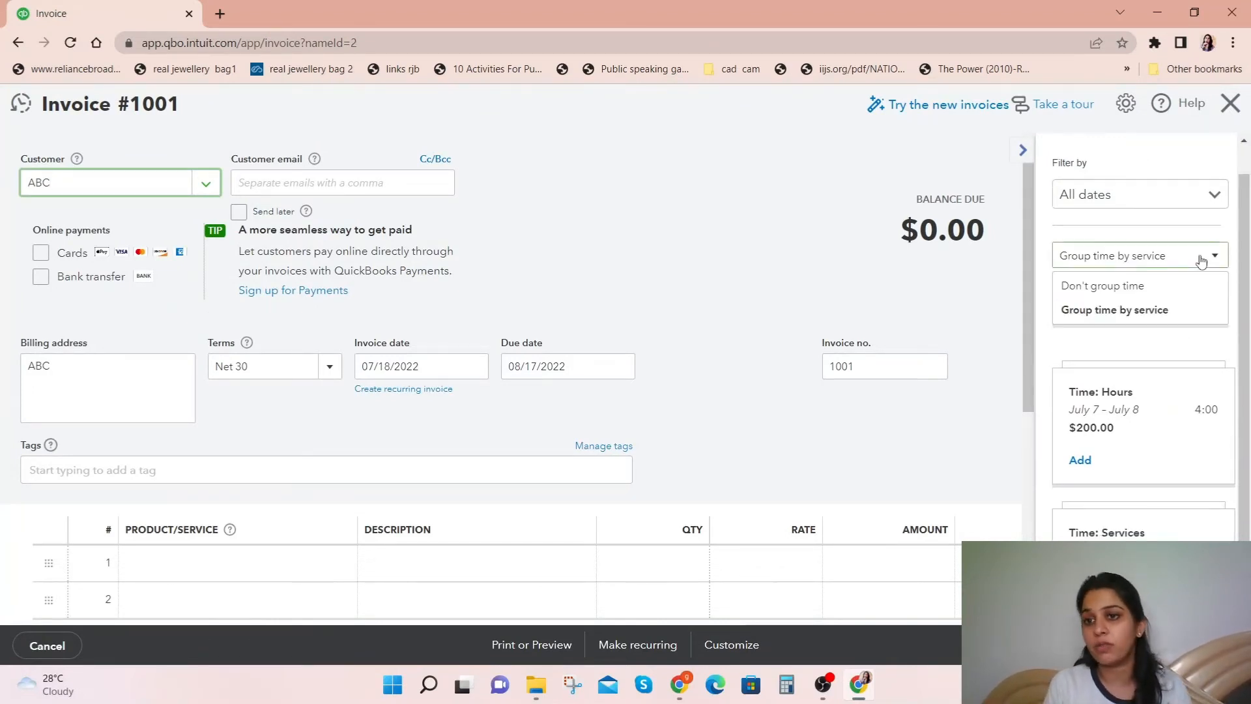
pyautogui.click(1167, 309)
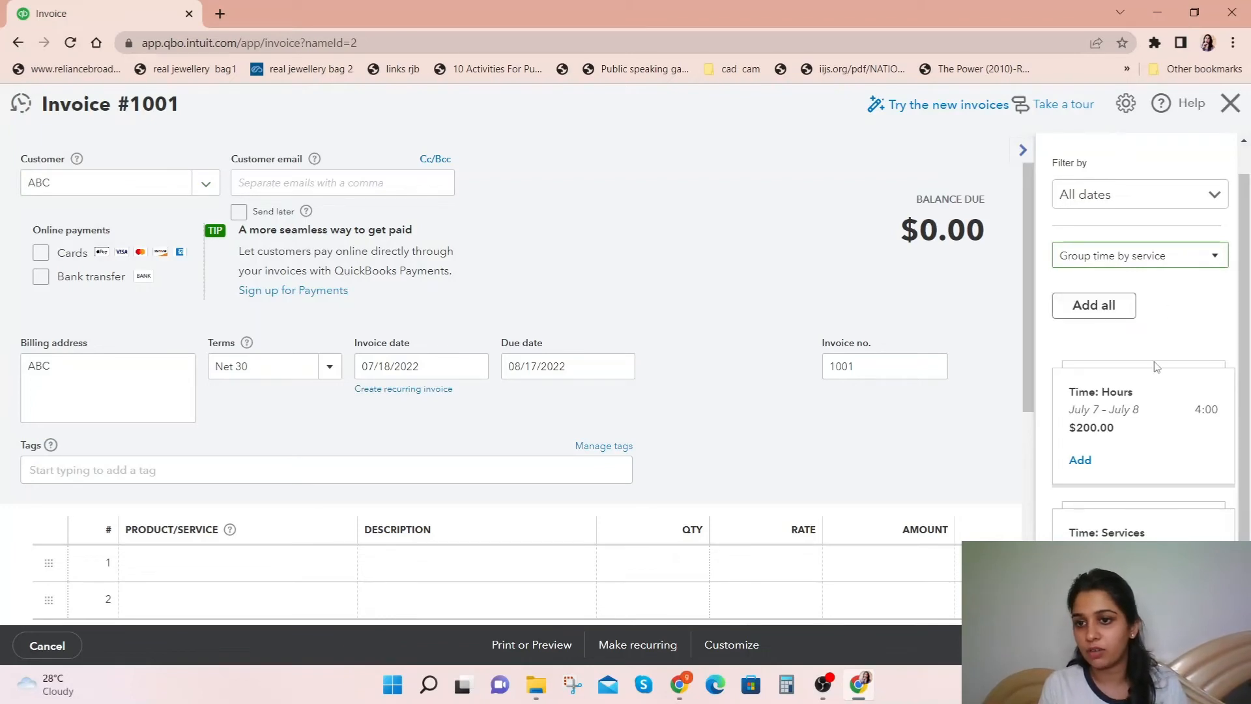
pyautogui.scroll(-1, 1153, 381)
pyautogui.click(1078, 429)
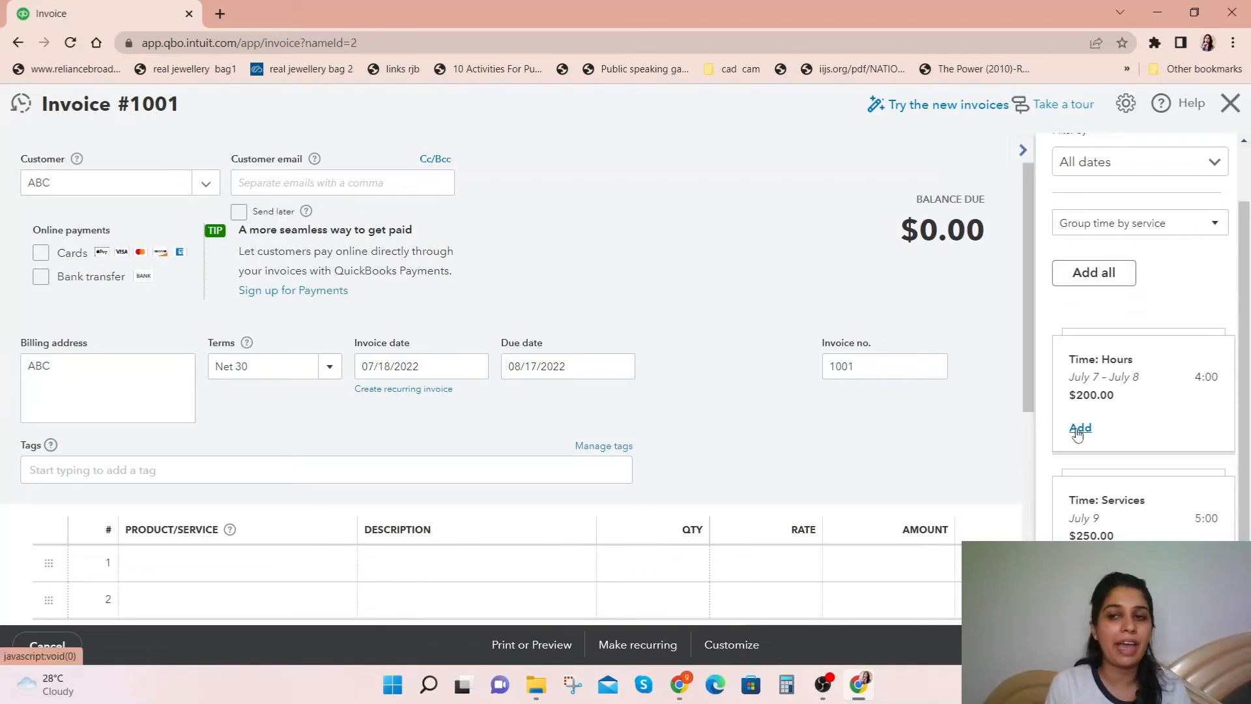
# Step: Check the added Hours line and invoice details, save the invoice for ABC, and close it
pyautogui.scroll(-2, 589, 482)
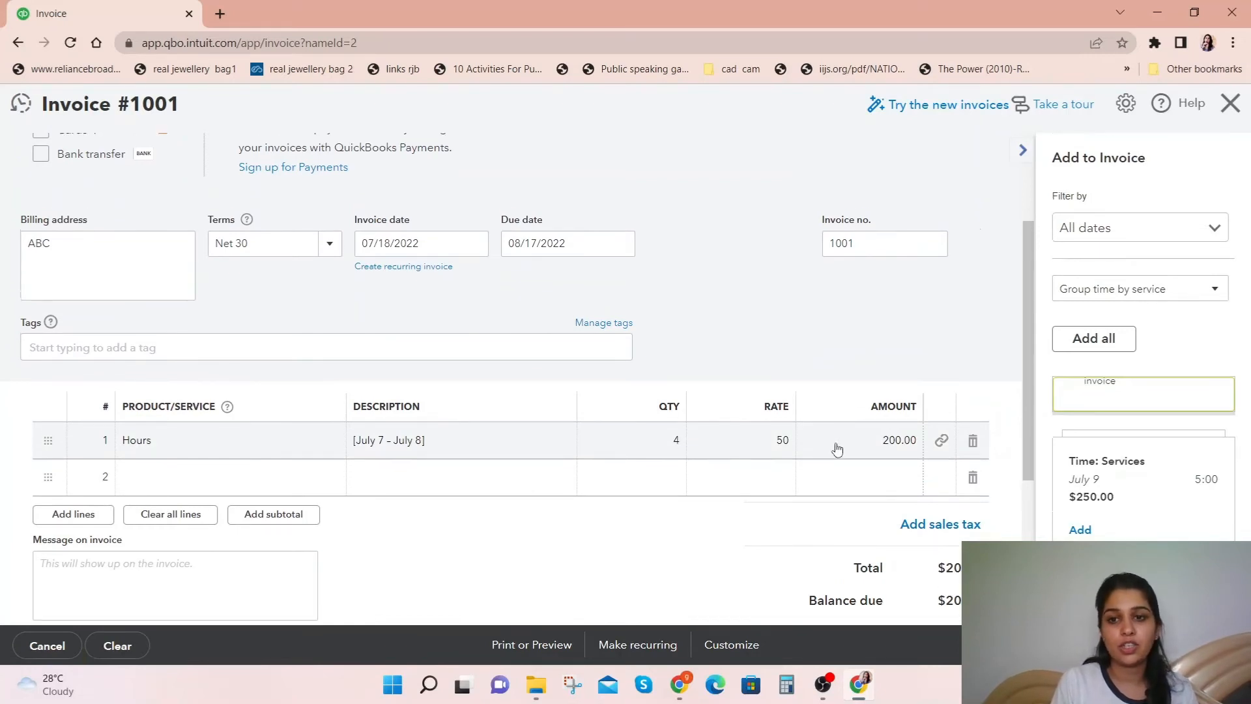
pyautogui.scroll(1, 839, 448)
pyautogui.scroll(2, 742, 443)
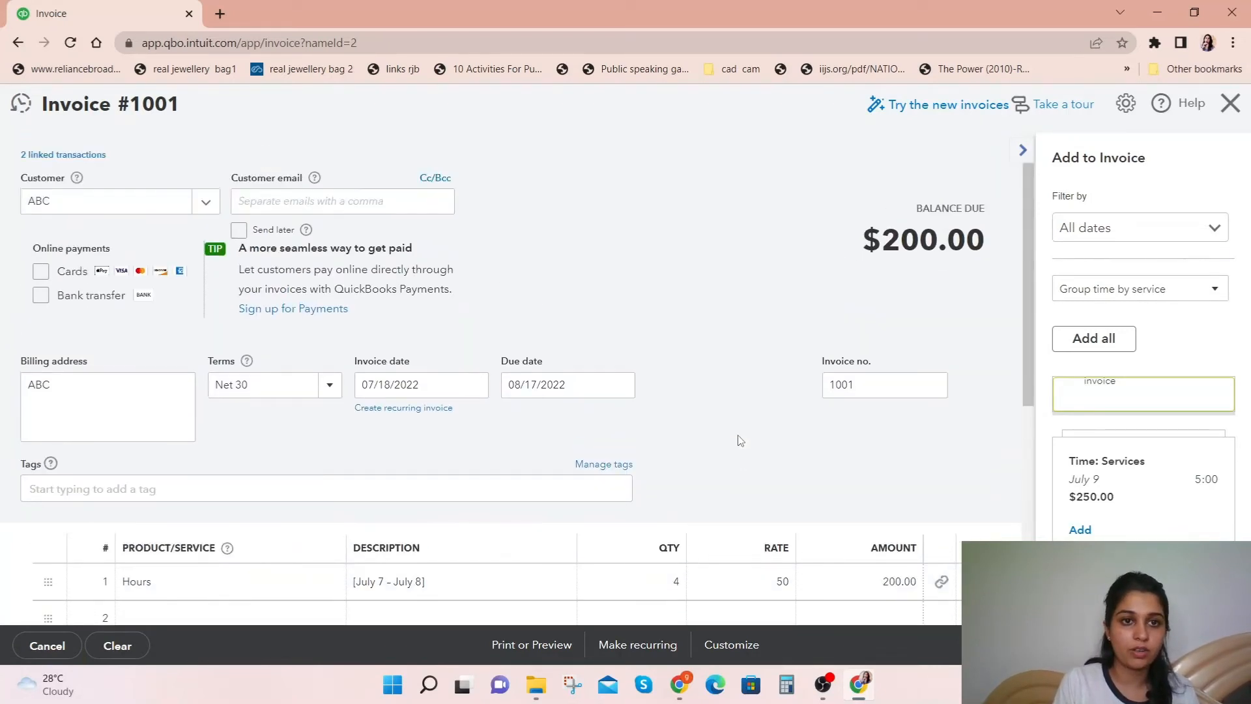
pyautogui.scroll(-3, 741, 439)
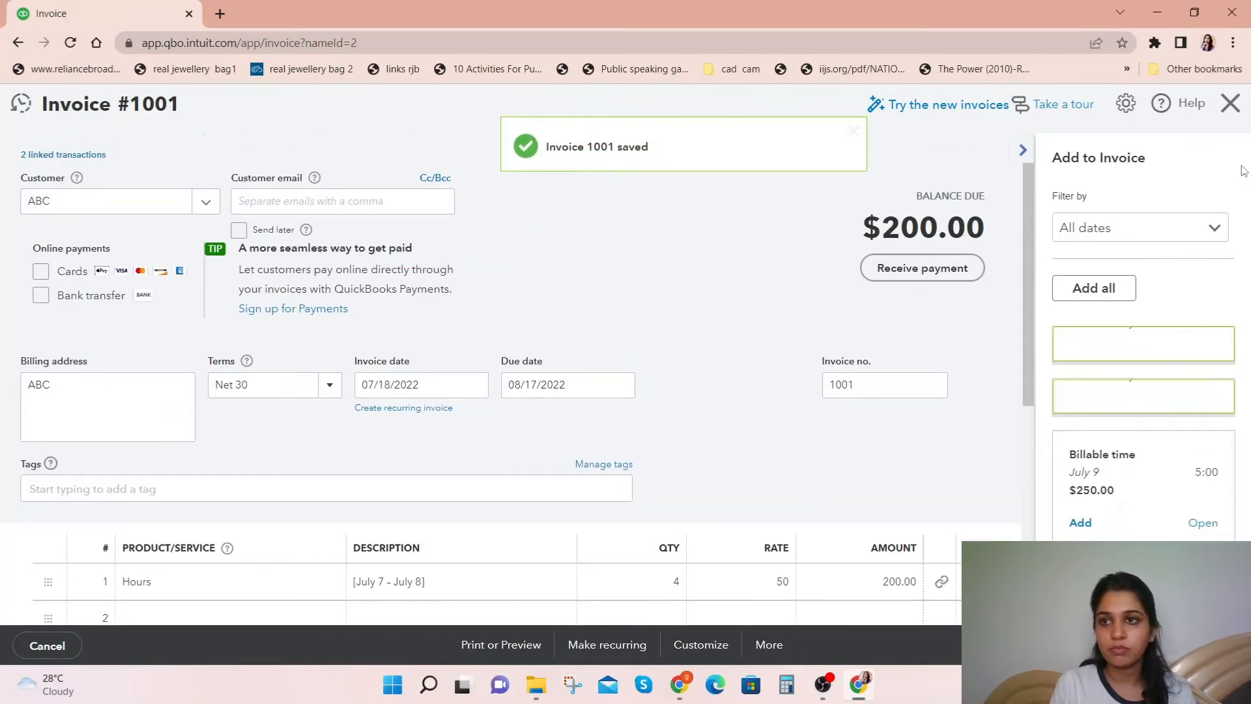
pyautogui.click(1230, 103)
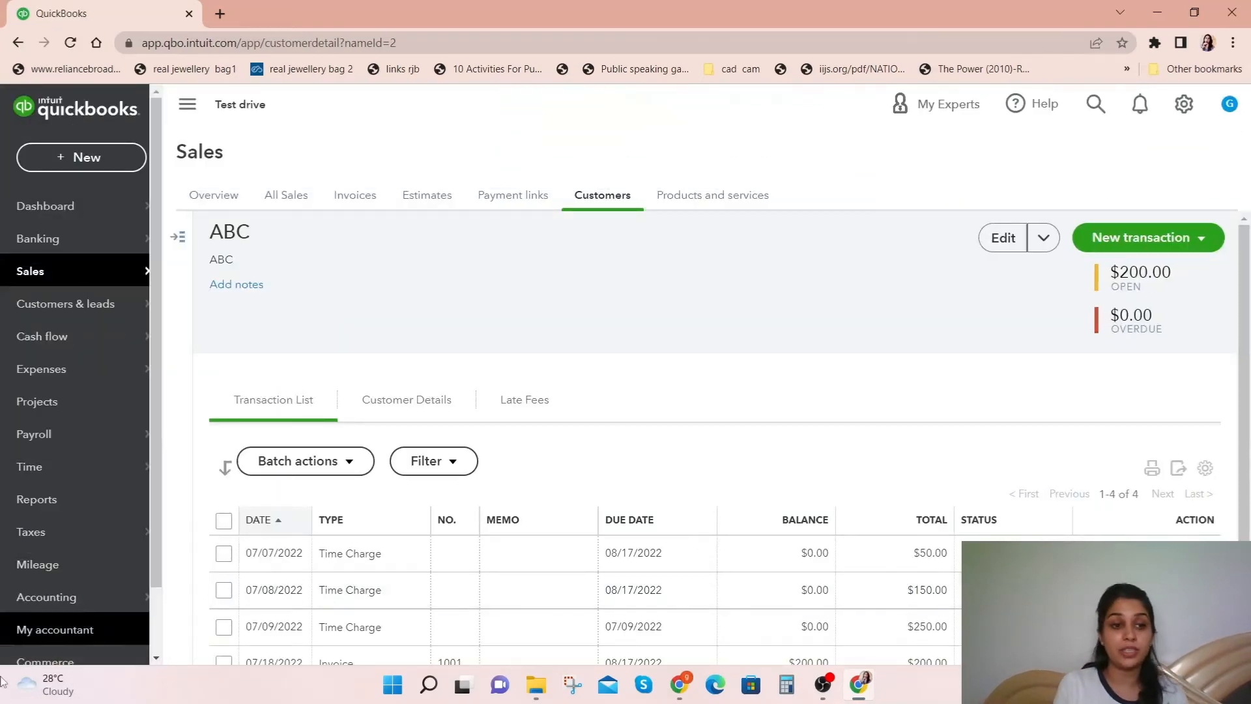
# Step: Find and open the Time Activities by Employee Detail report, review the employee's time entries, and return to the report list
pyautogui.click(36, 499)
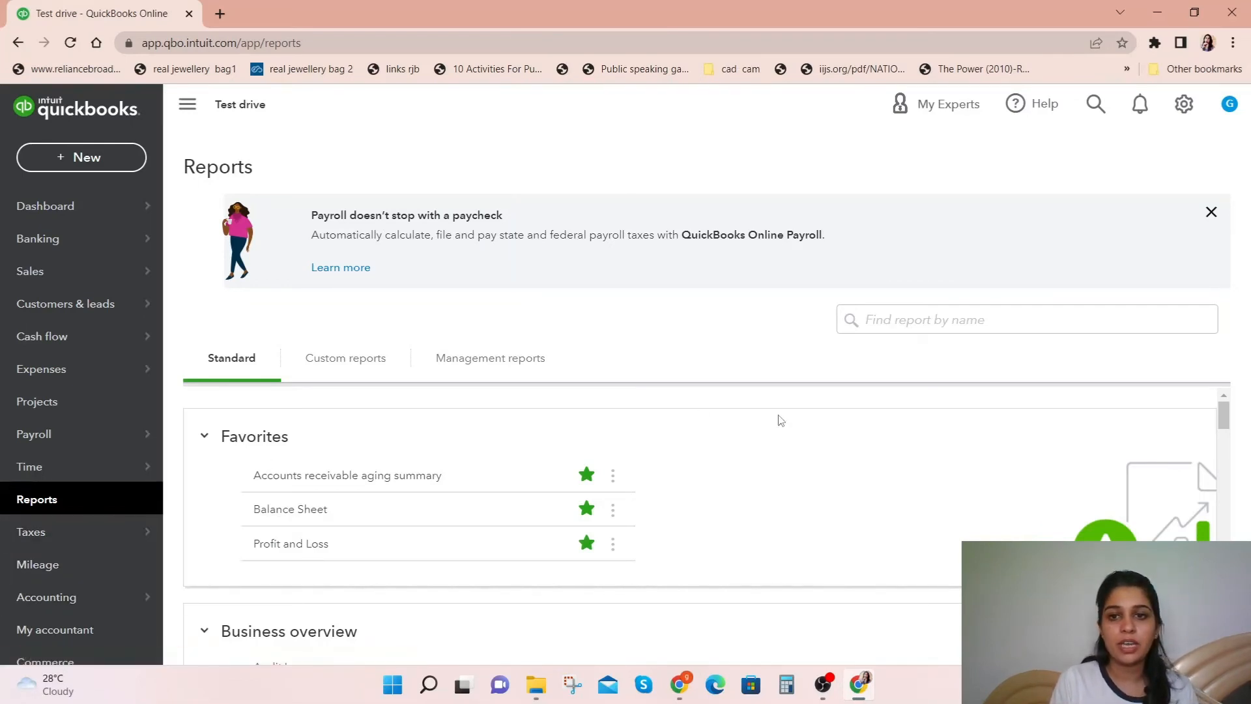
pyautogui.click(911, 323)
pyautogui.write('tim')
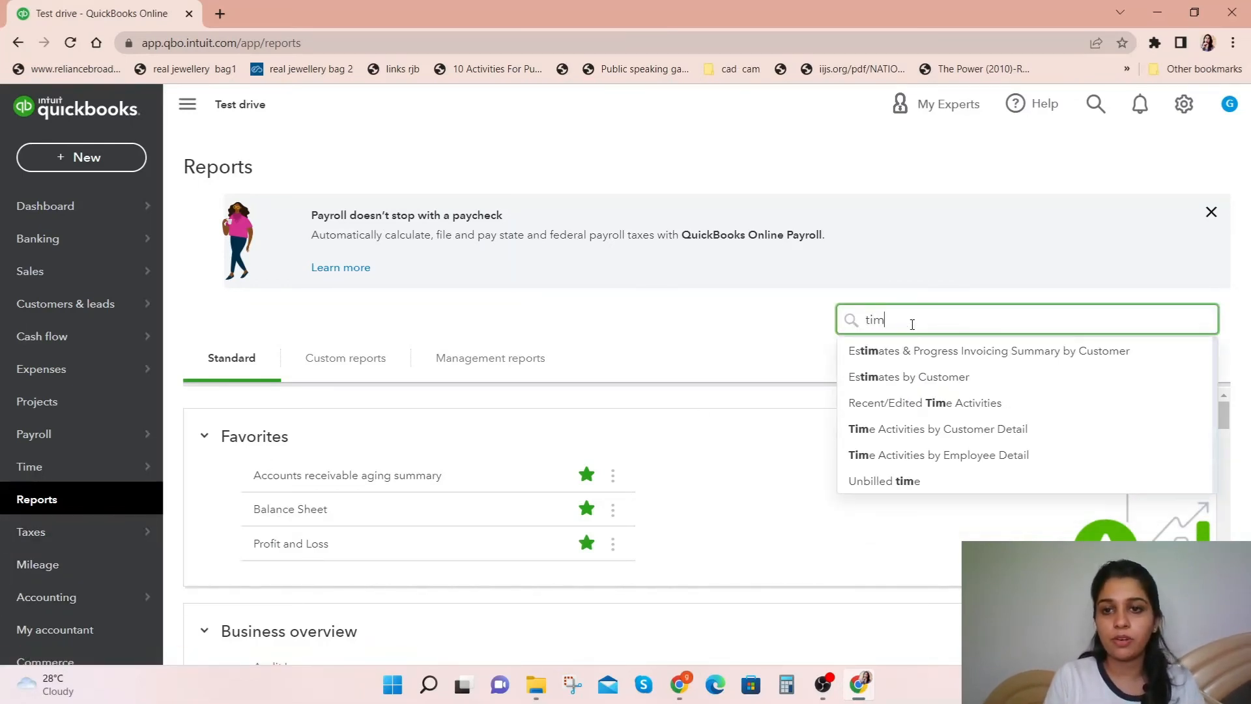
pyautogui.click(922, 454)
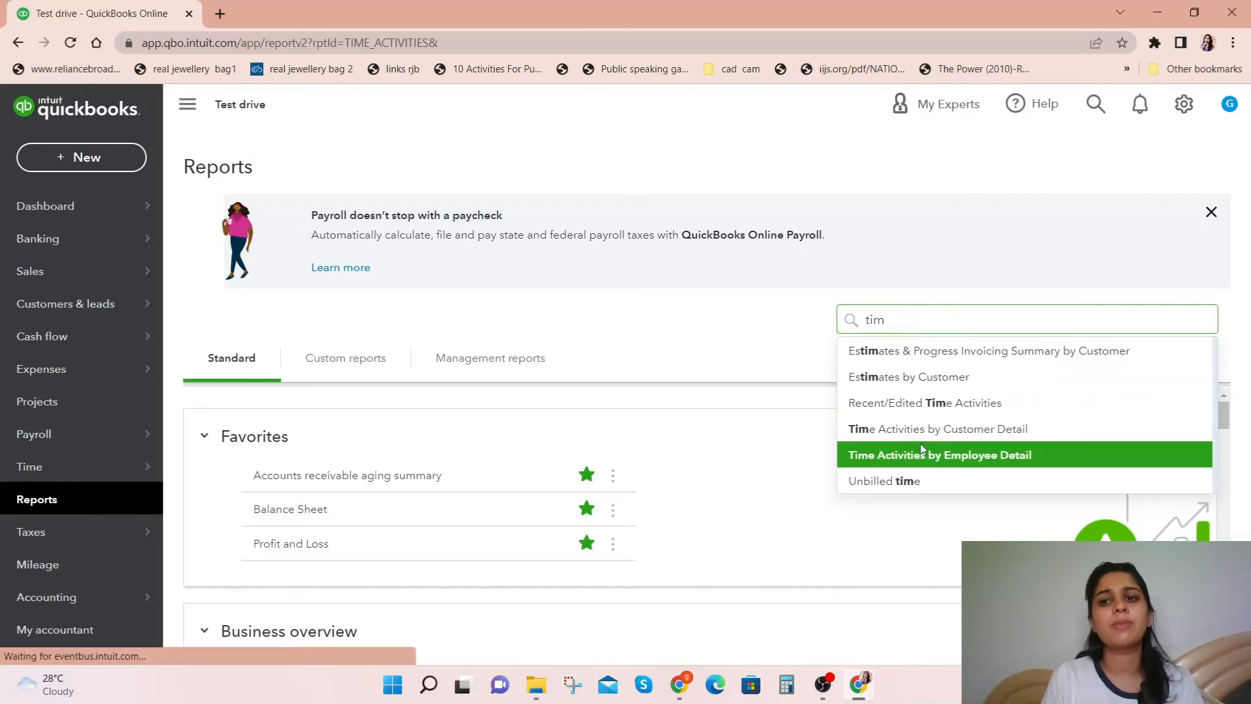
pyautogui.scroll(-1, 842, 613)
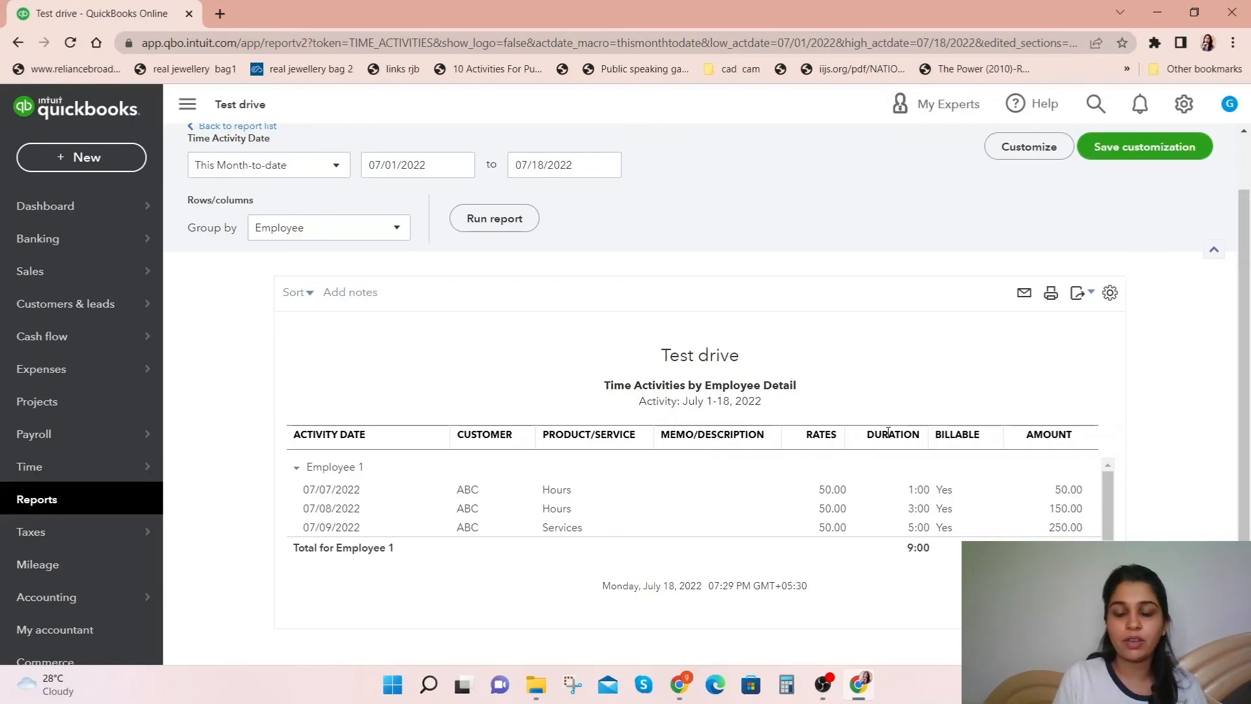
pyautogui.scroll(1, 888, 433)
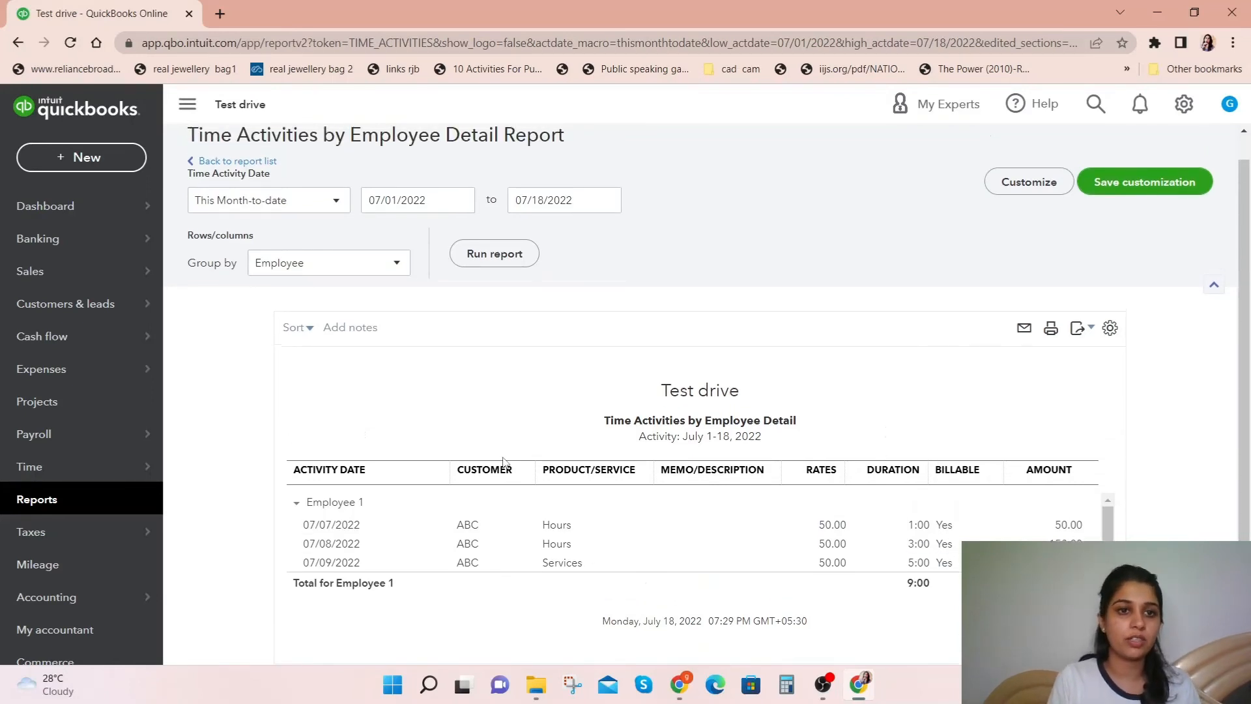
pyautogui.scroll(1, 506, 462)
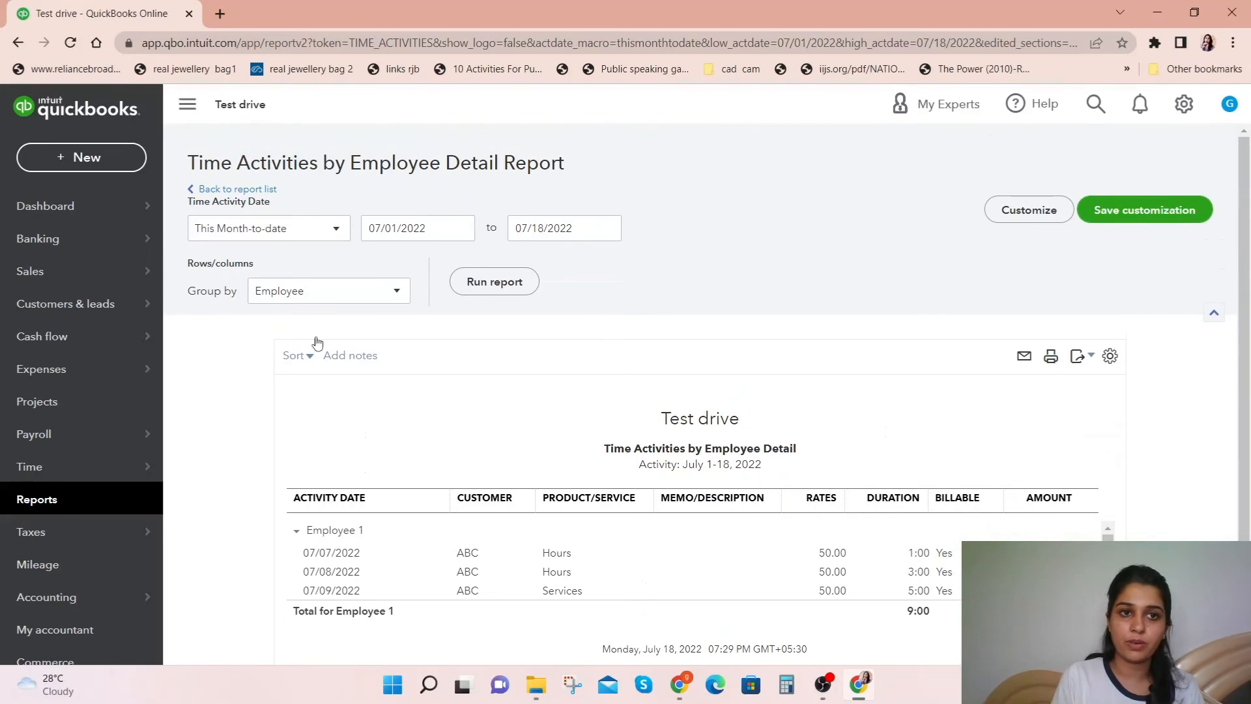
pyautogui.click(221, 190)
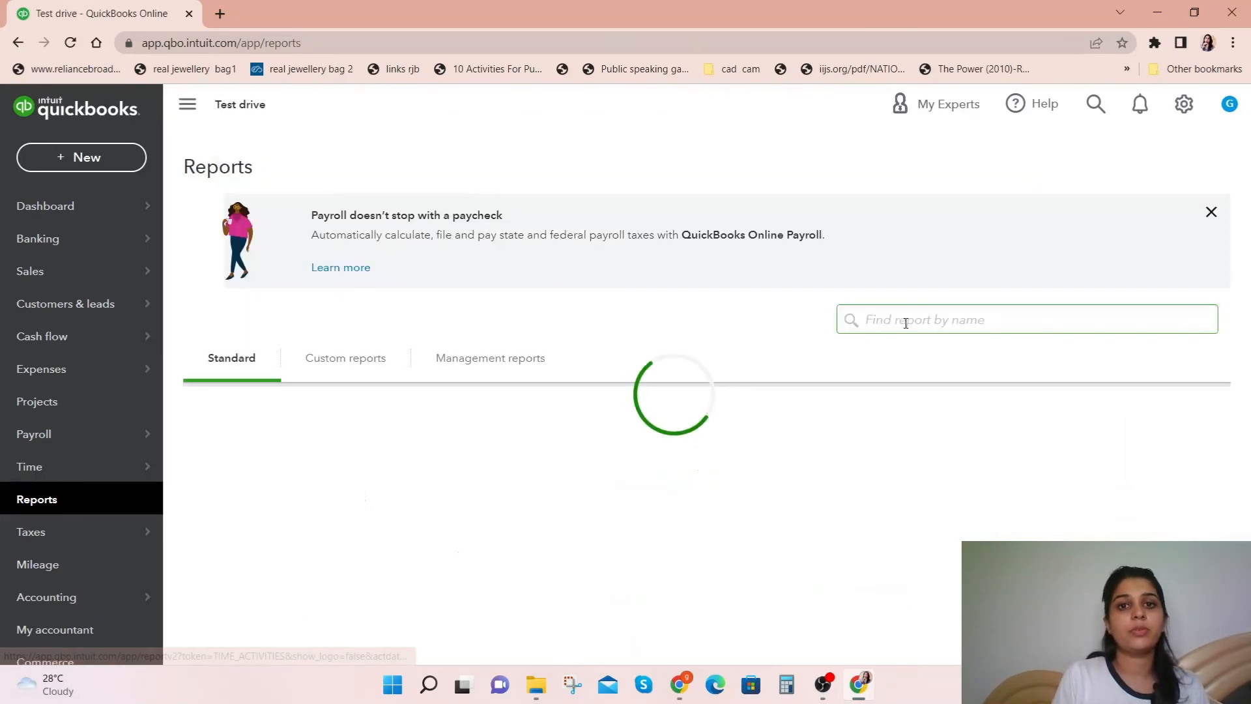
# Step: Find and open the Unbilled time report, review the time not yet billed to customers, and return to the report list
pyautogui.click(995, 317)
pyautogui.write('unb')
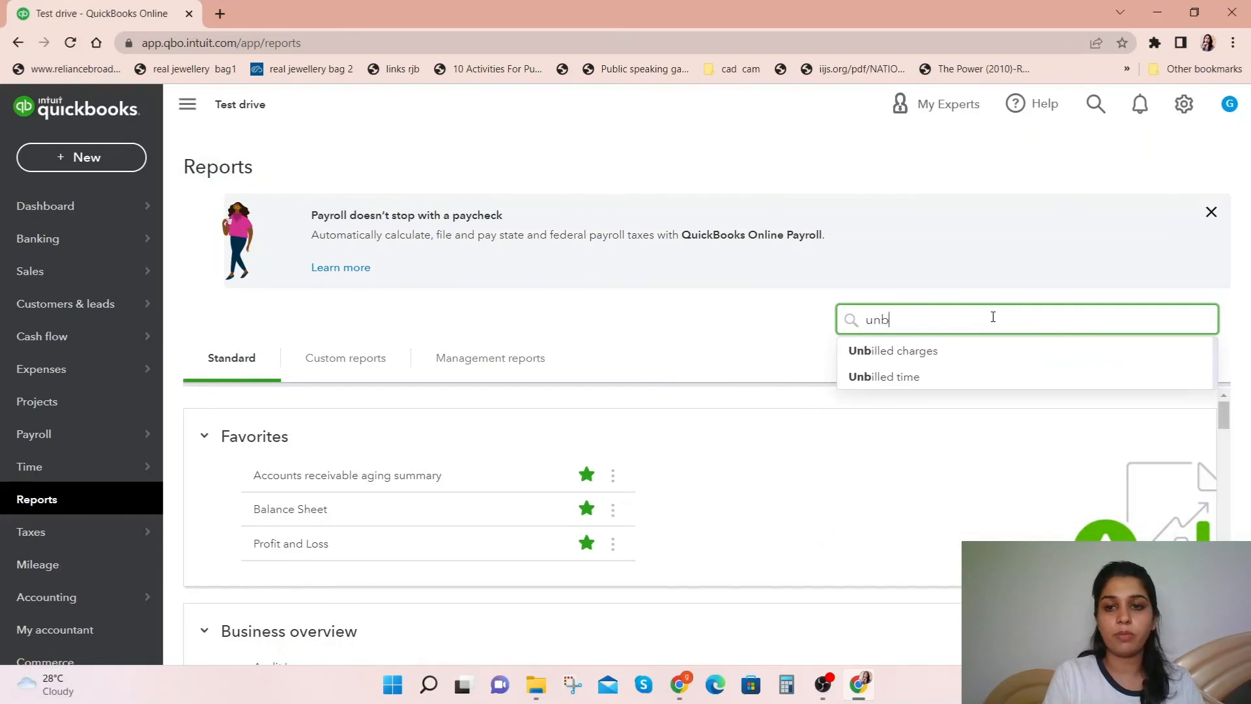
pyautogui.click(983, 375)
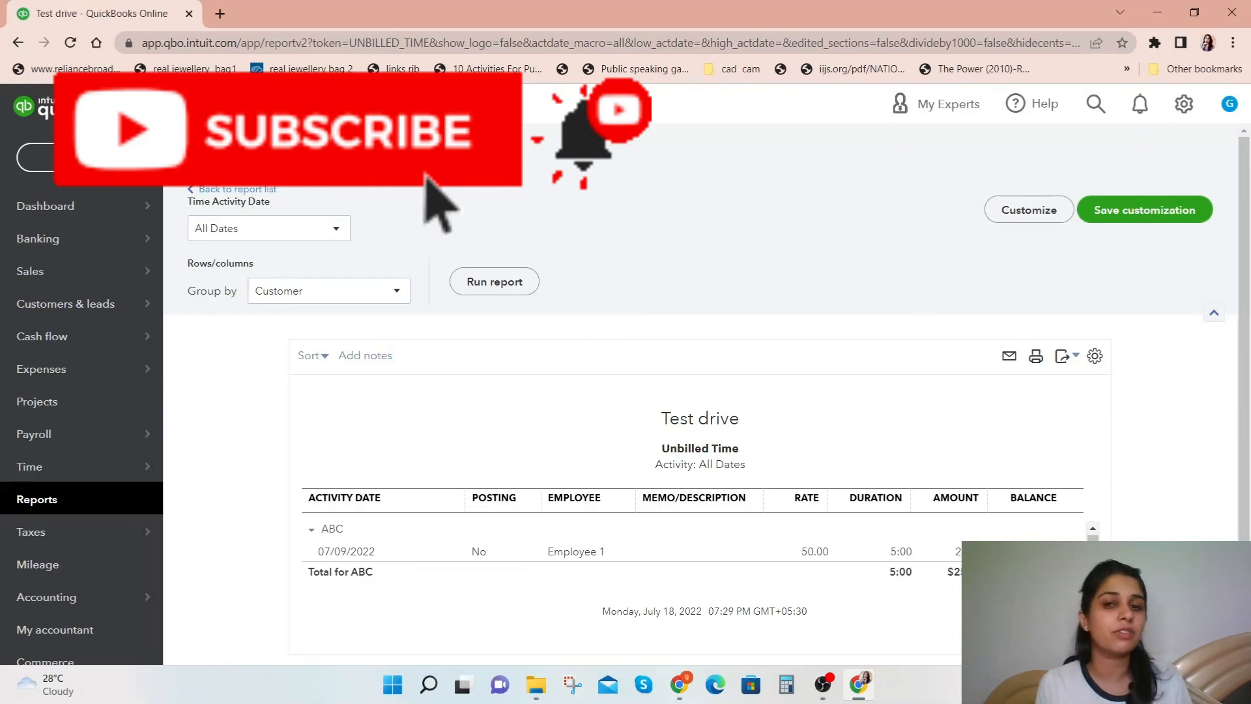
pyautogui.click(216, 190)
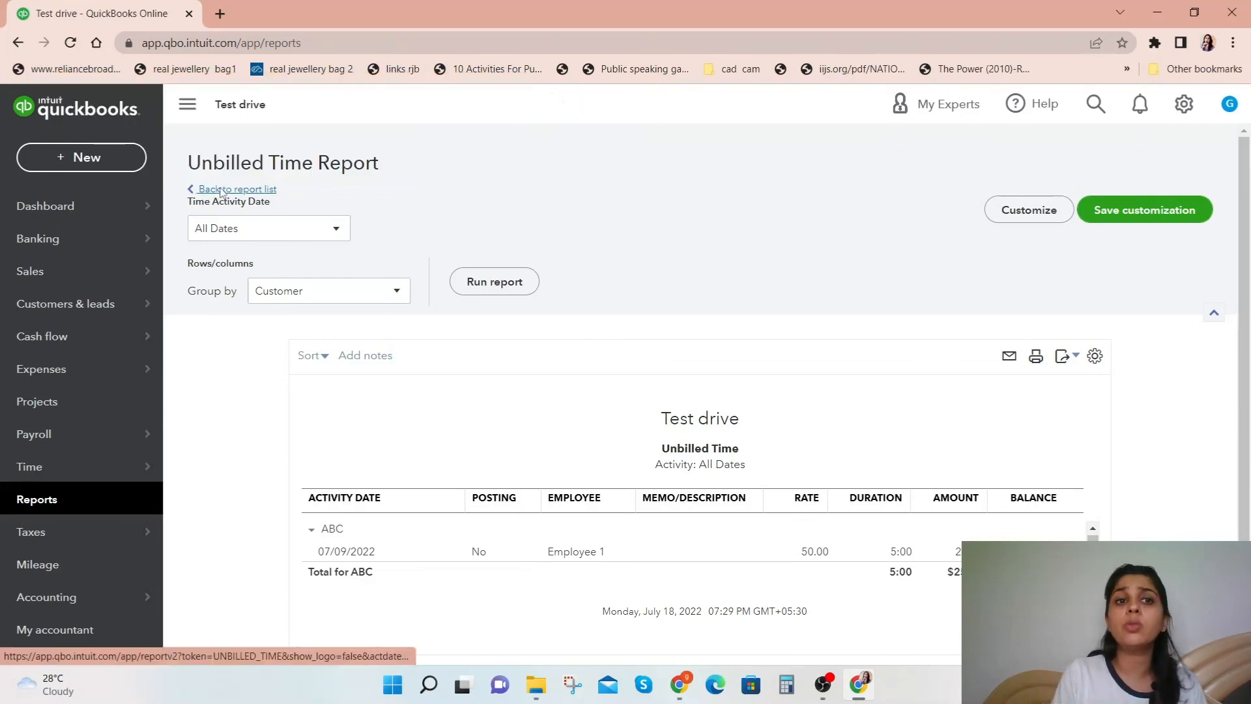